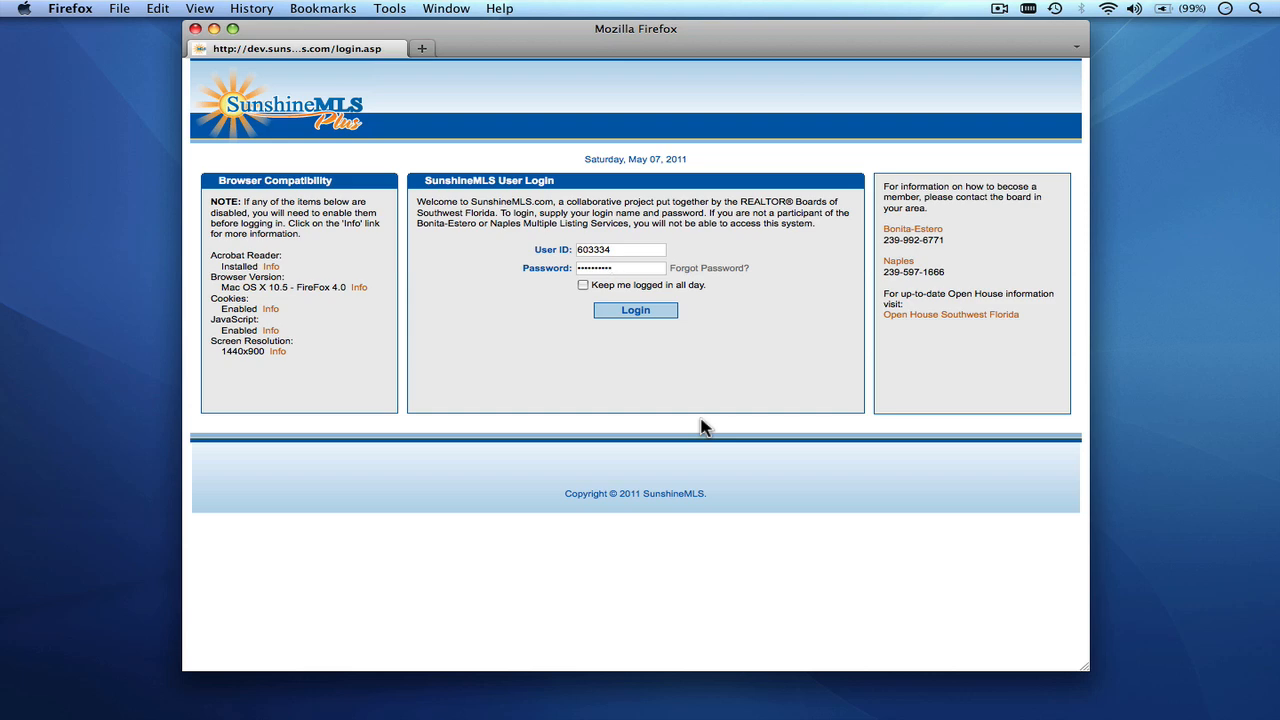
# Step: Log in and load the existing residential CMA named CMA Tutorial
pyautogui.click(636, 314)
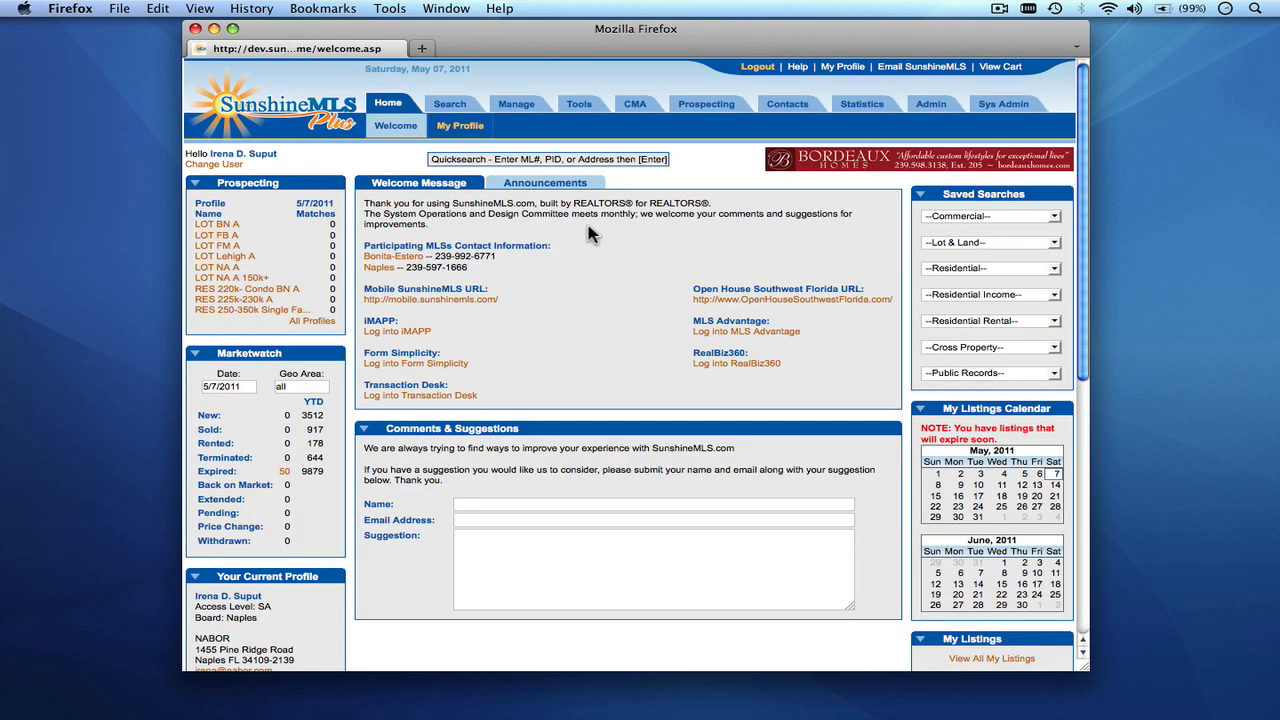
pyautogui.click(636, 105)
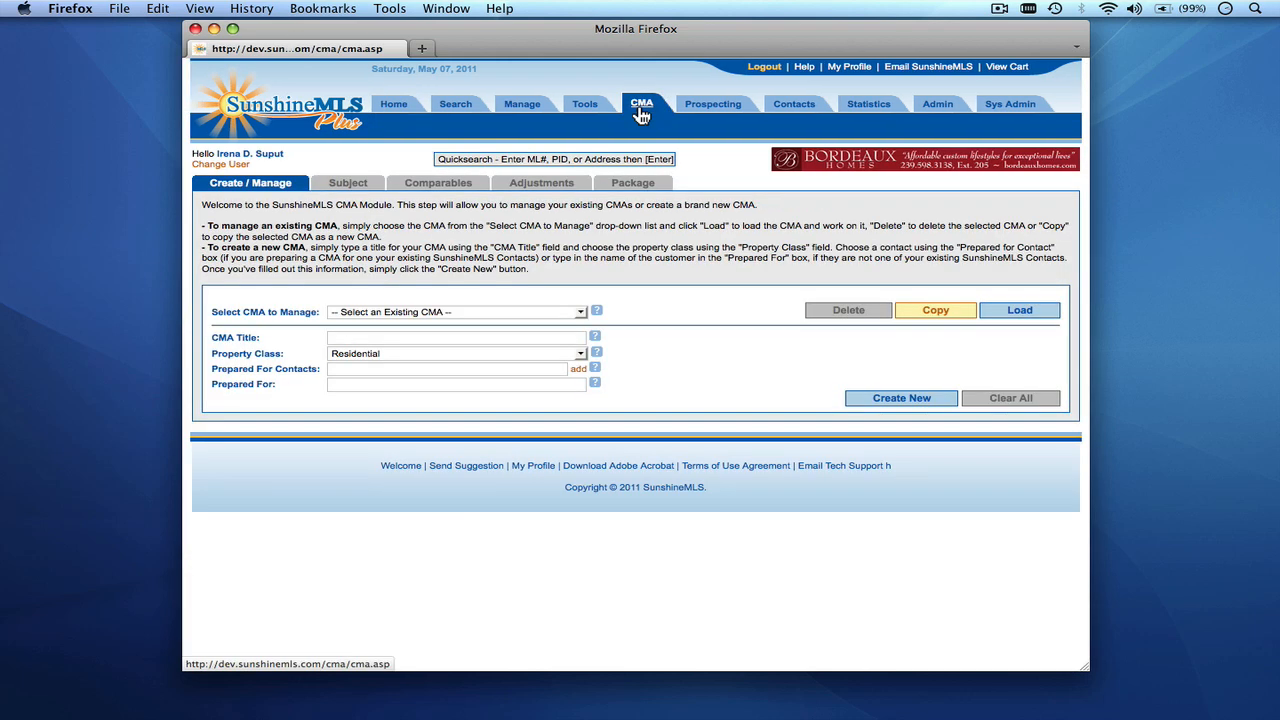
pyautogui.click(580, 314)
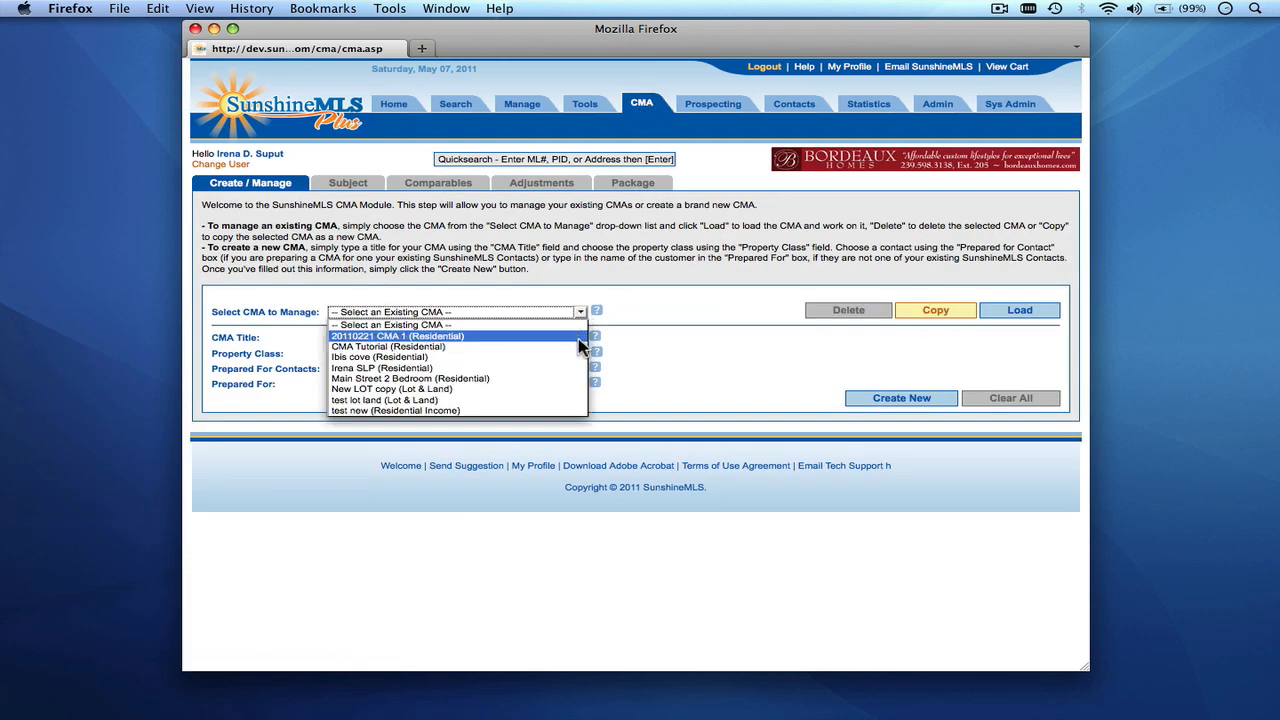
pyautogui.click(577, 345)
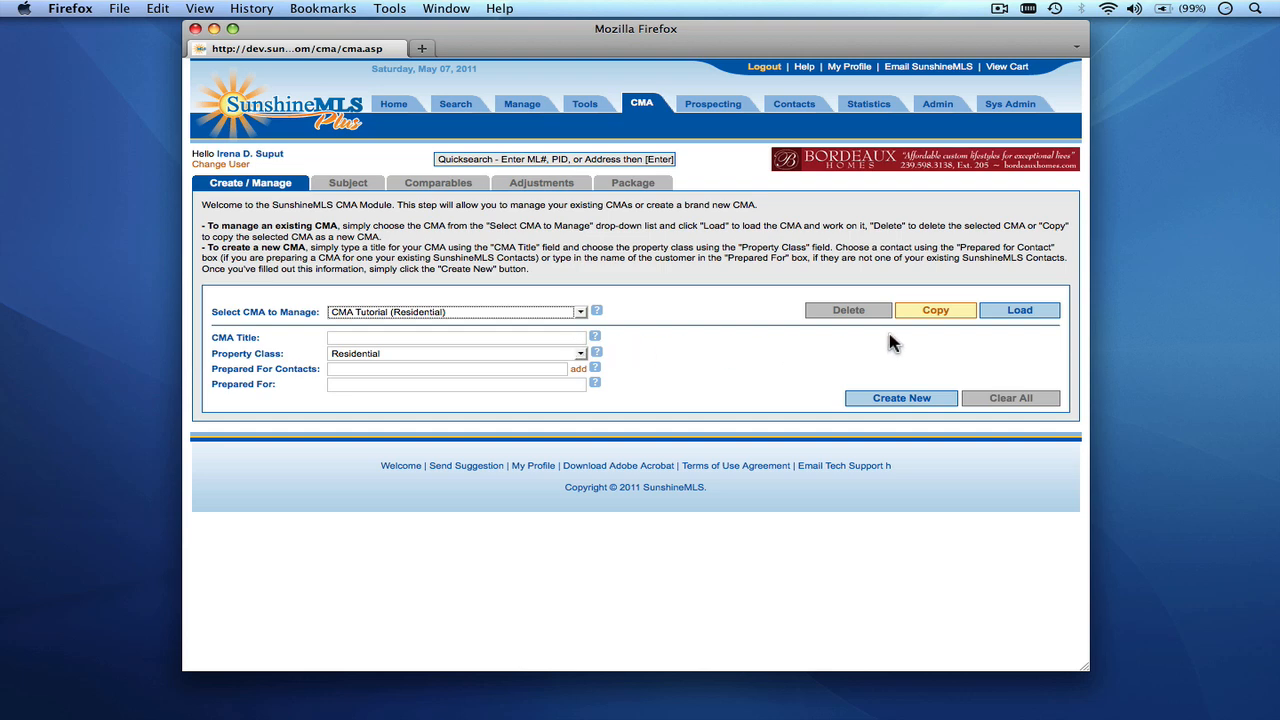
pyautogui.click(1020, 311)
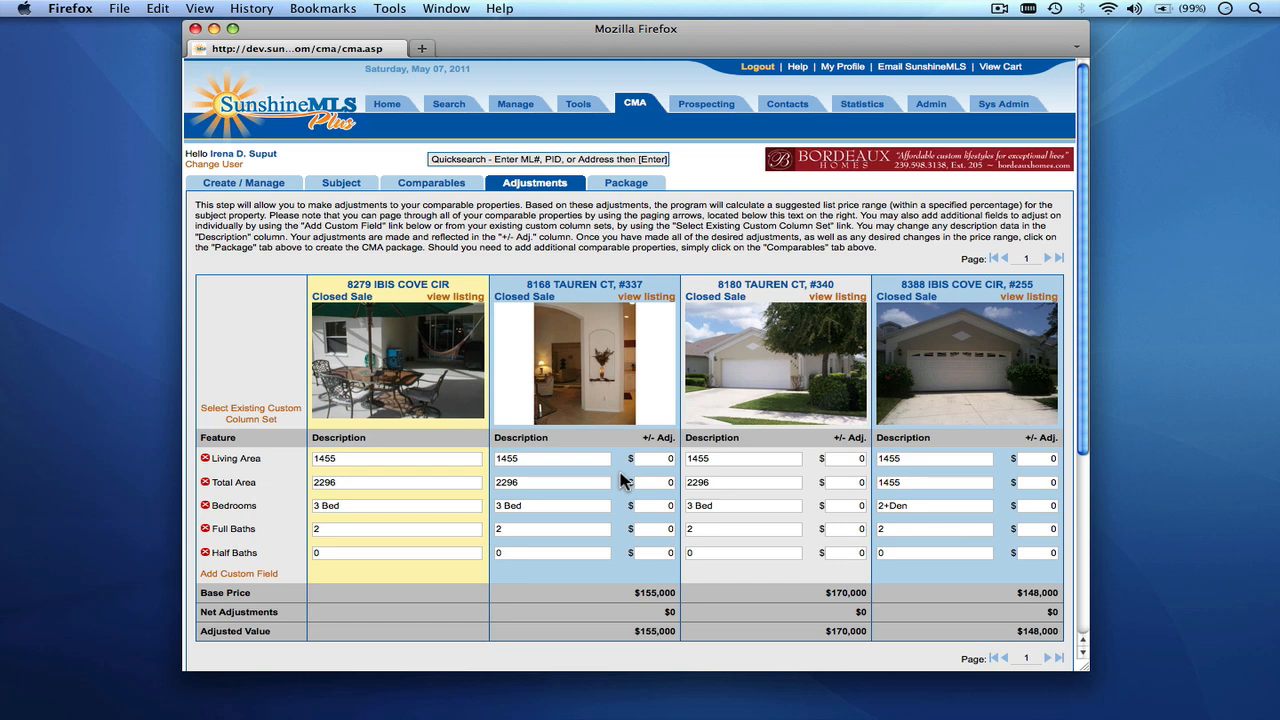
# Step: Look through all three pages of comparable properties and return to the first page
pyautogui.click(1048, 262)
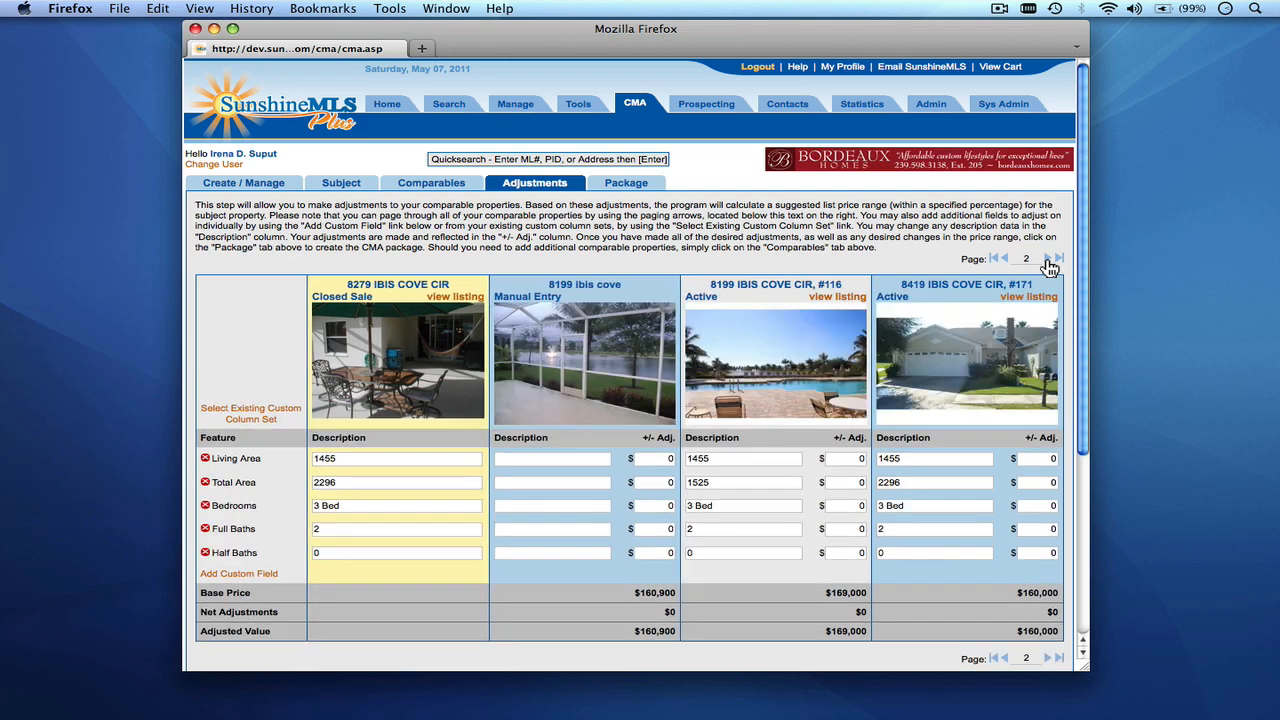
pyautogui.click(1049, 262)
pyautogui.scroll(-2, 1009, 380)
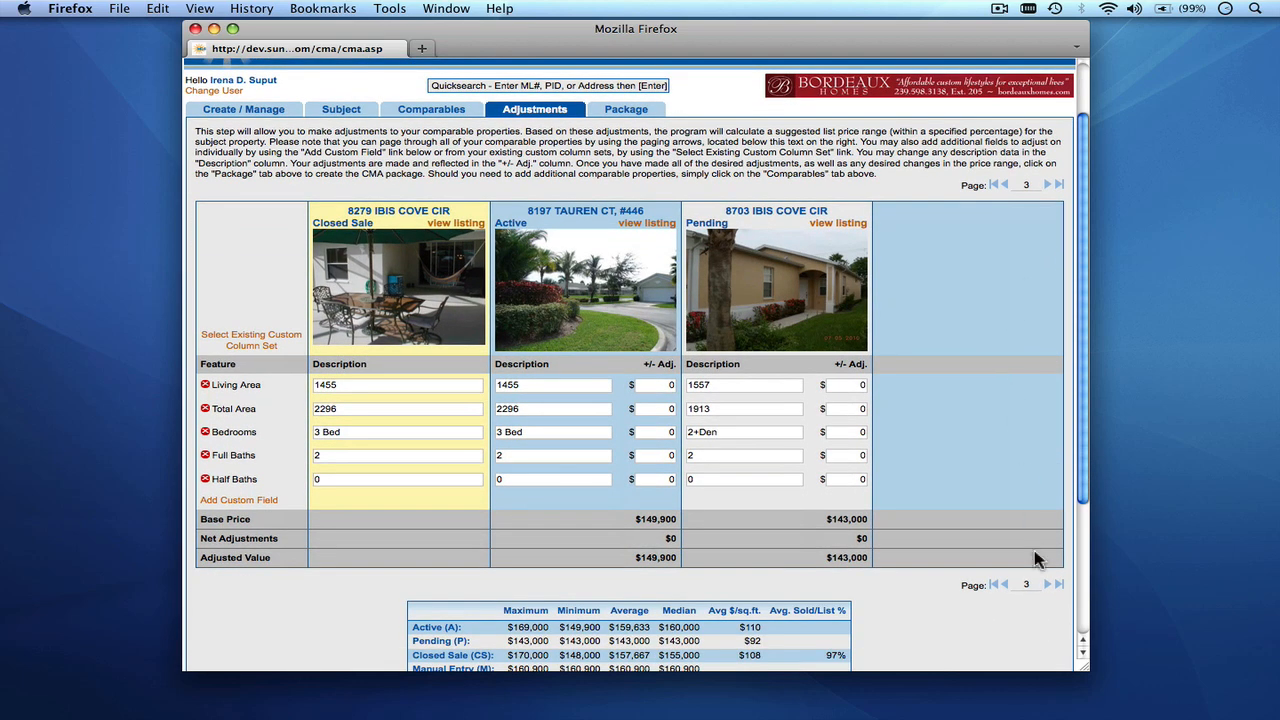
pyautogui.click(1004, 586)
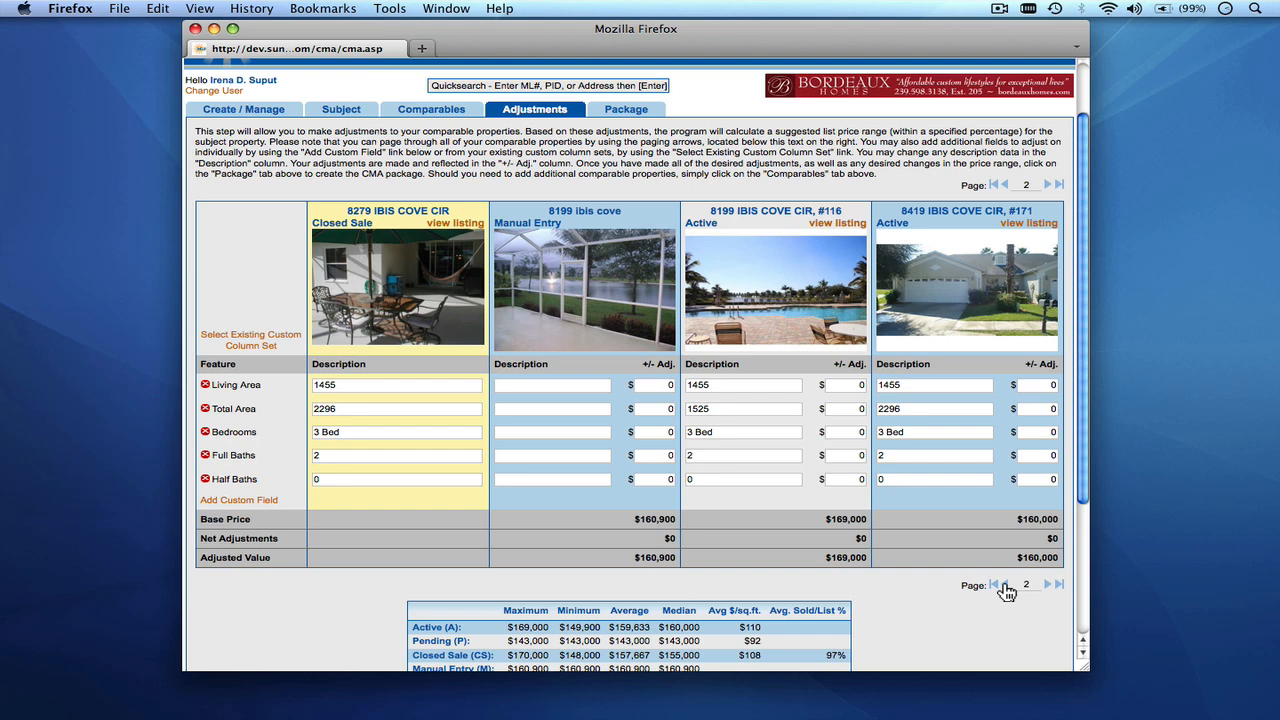
pyautogui.click(1005, 587)
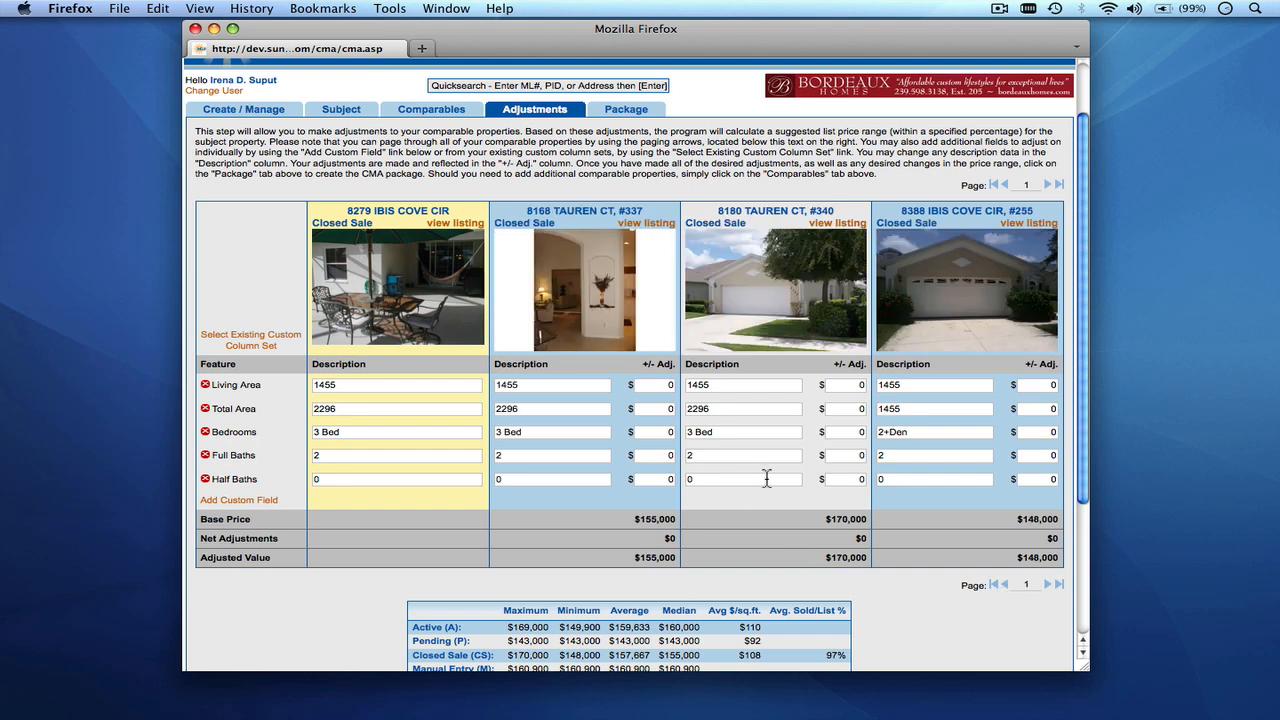
pyautogui.scroll(1, 766, 479)
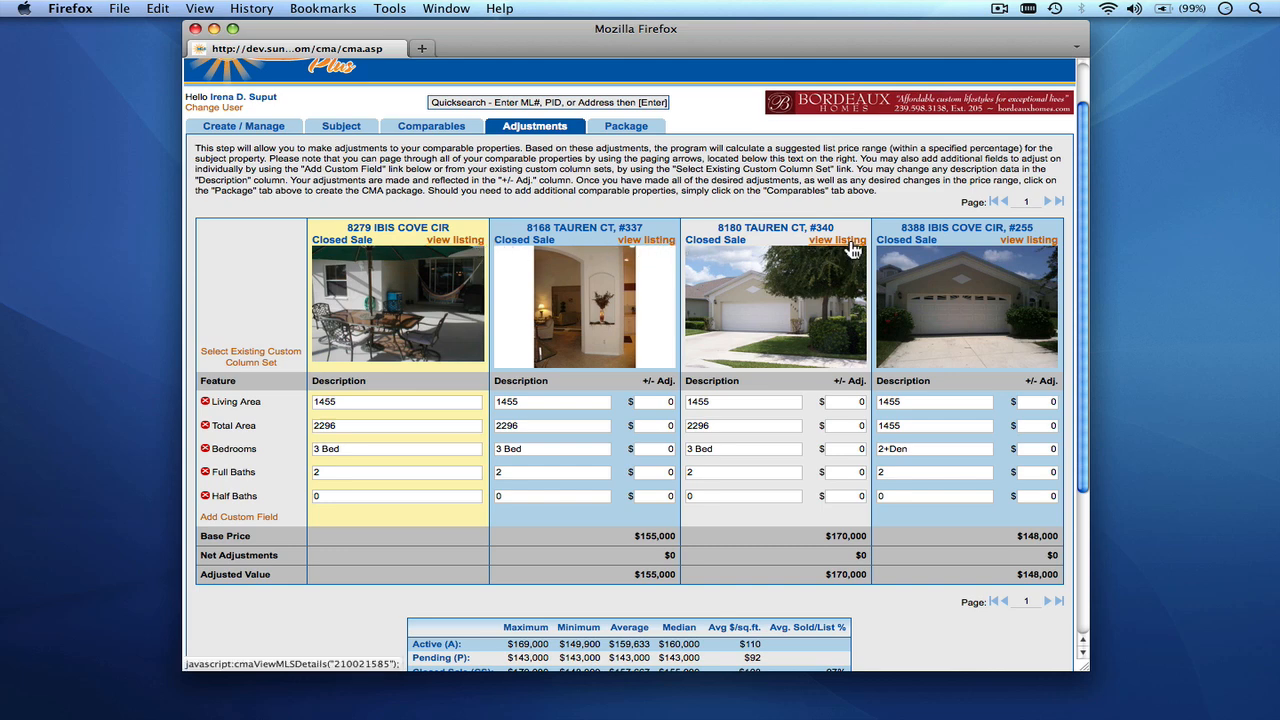
# Step: Review the listing details of the first comparable property and close its listing window
pyautogui.click(657, 241)
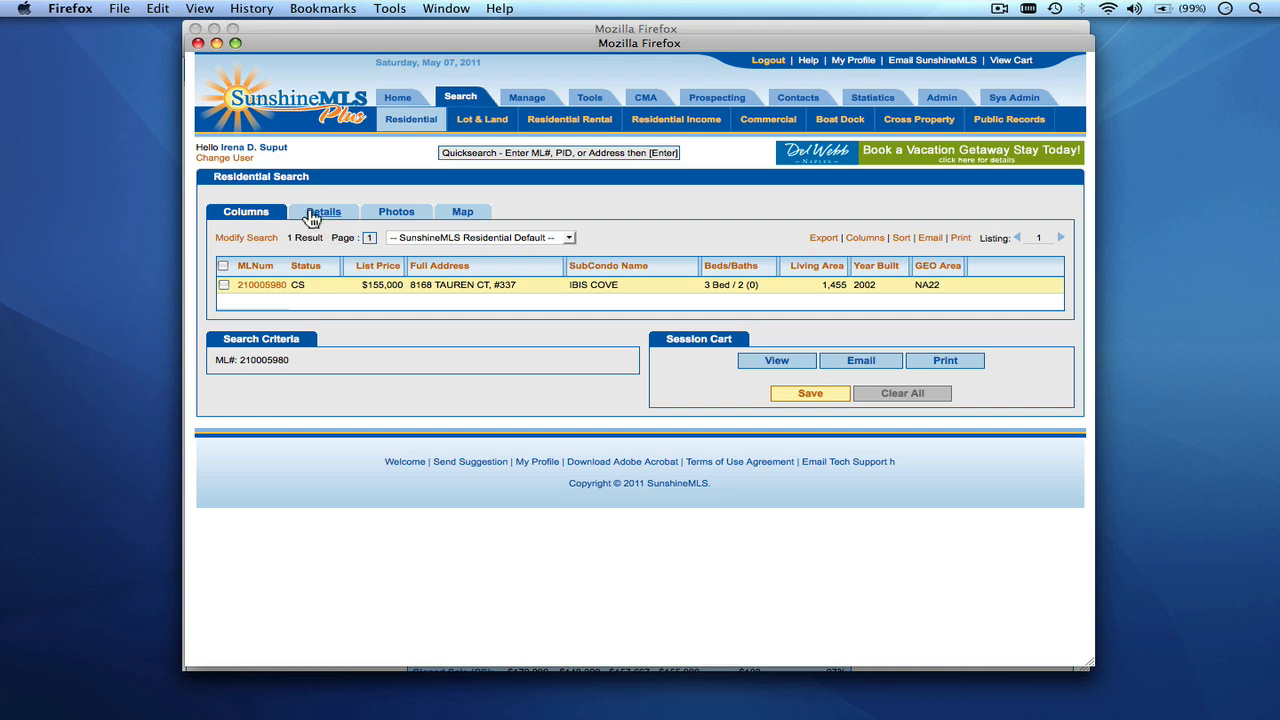
pyautogui.click(321, 214)
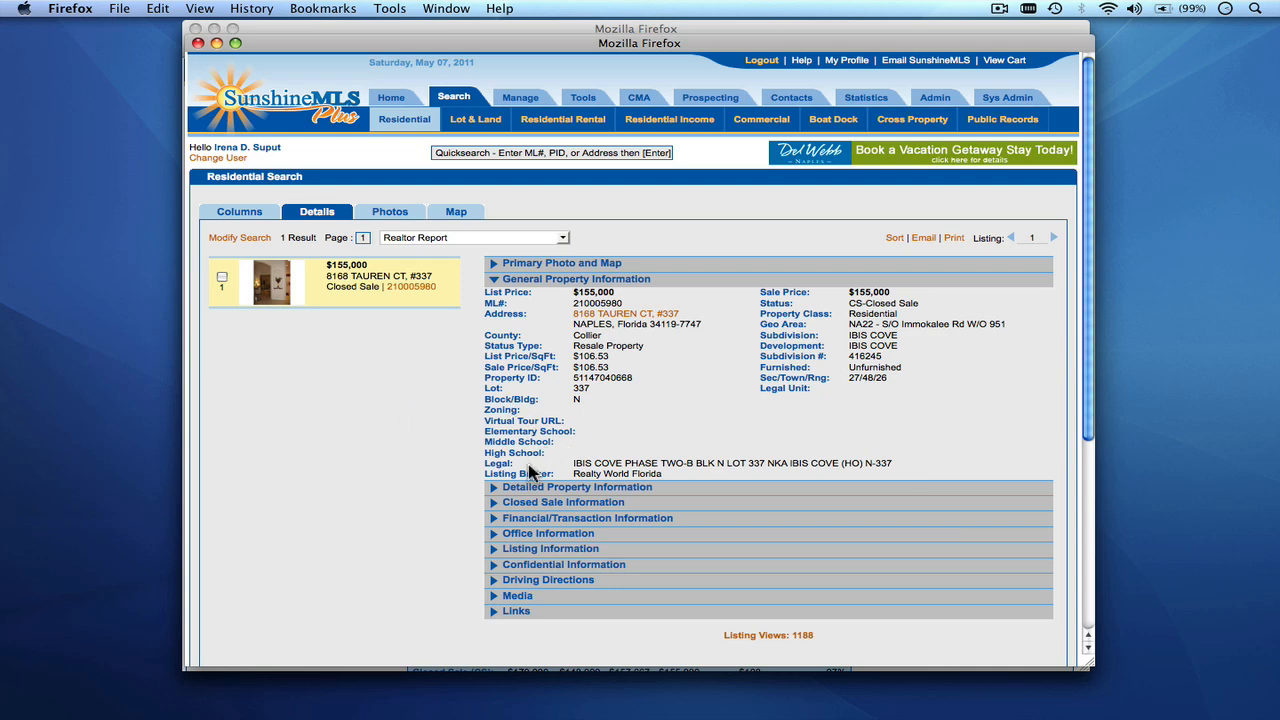
pyautogui.click(198, 44)
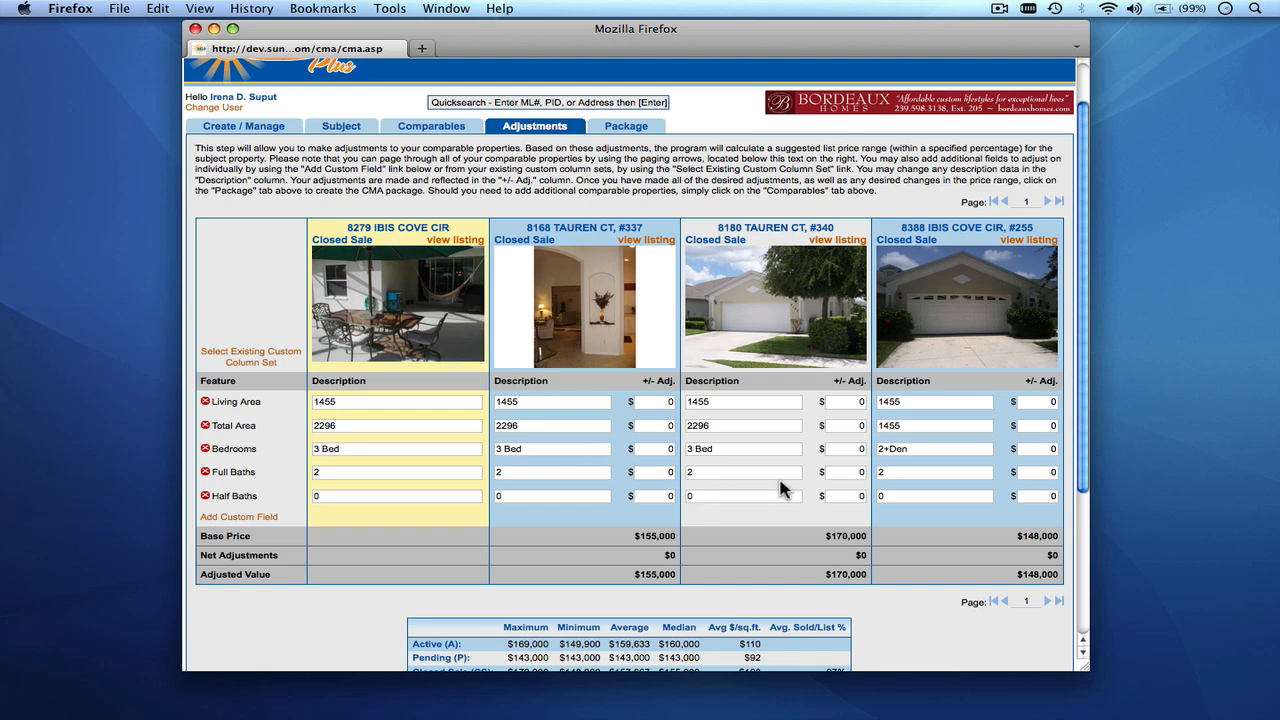
# Step: Apply the existing custom column set RES CMA adjustments to the adjustments table
pyautogui.click(270, 369)
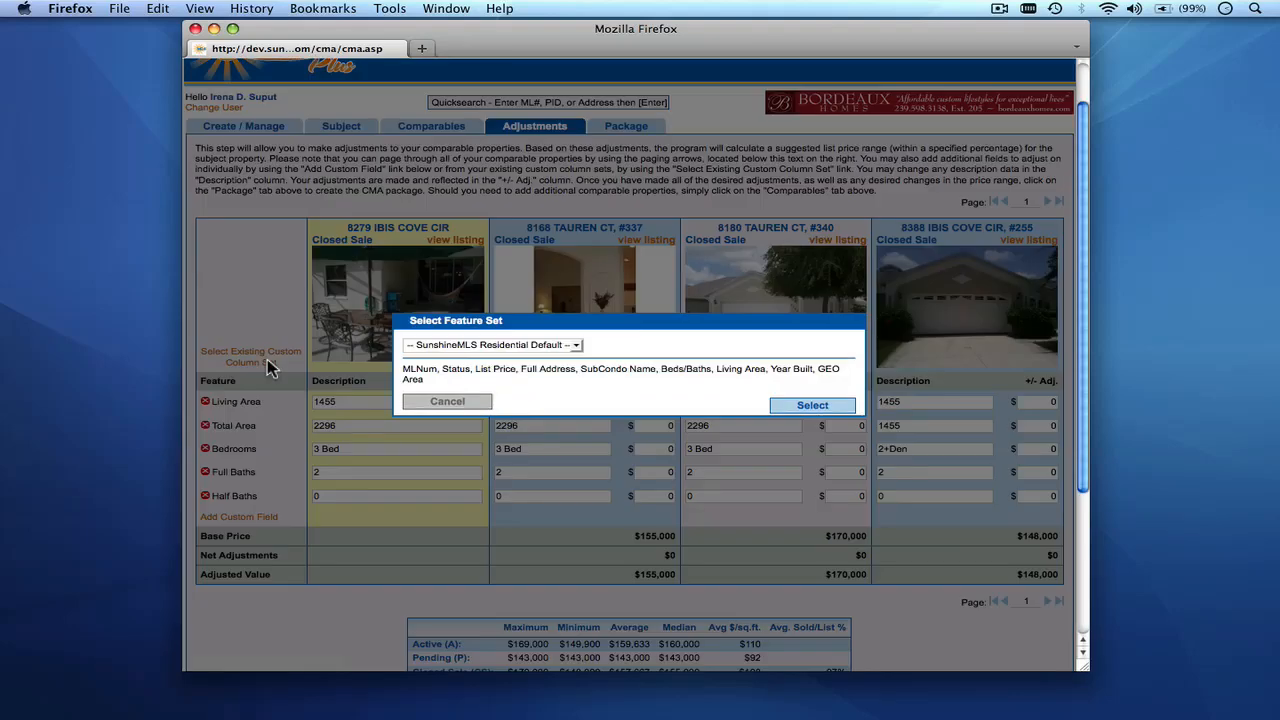
pyautogui.click(577, 345)
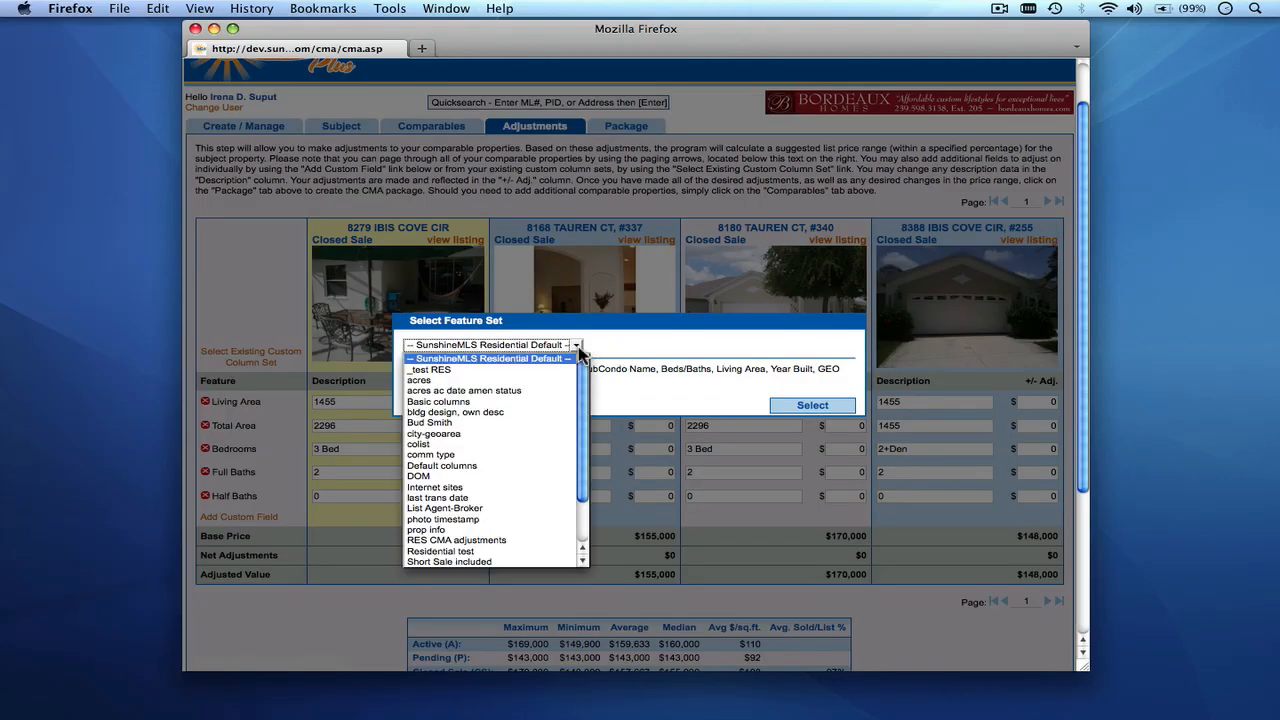
pyautogui.click(541, 542)
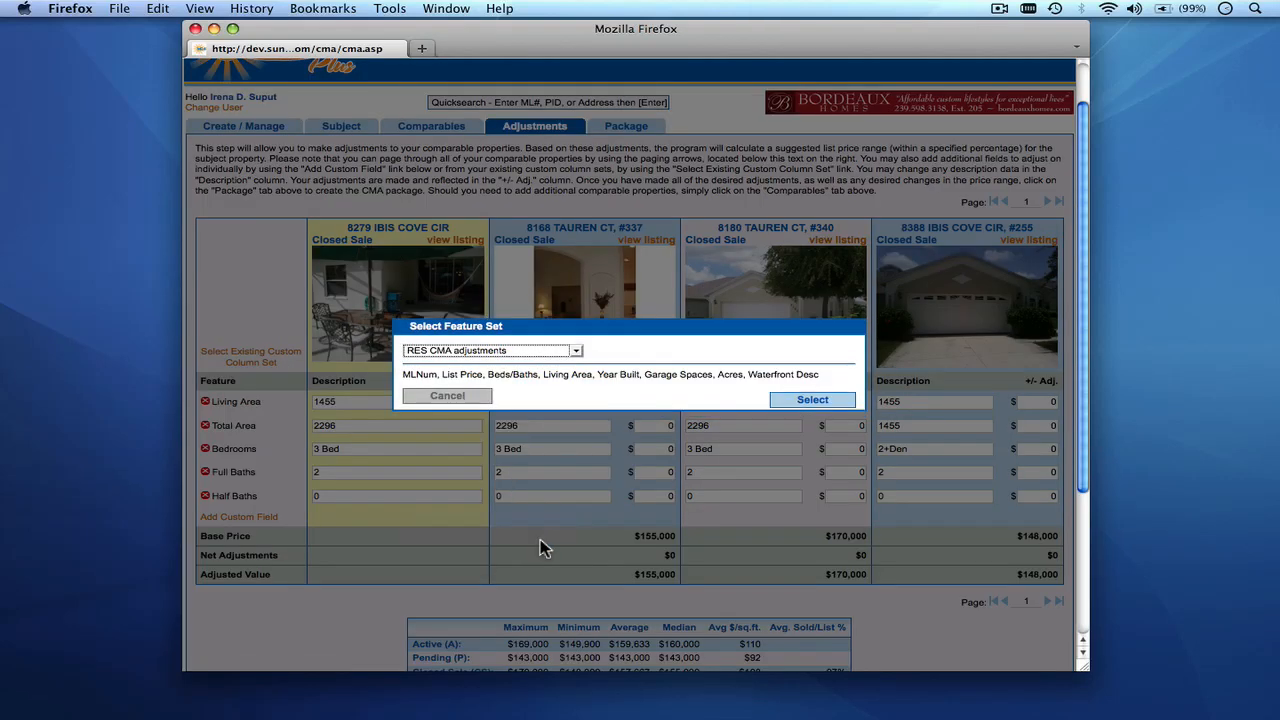
pyautogui.click(813, 400)
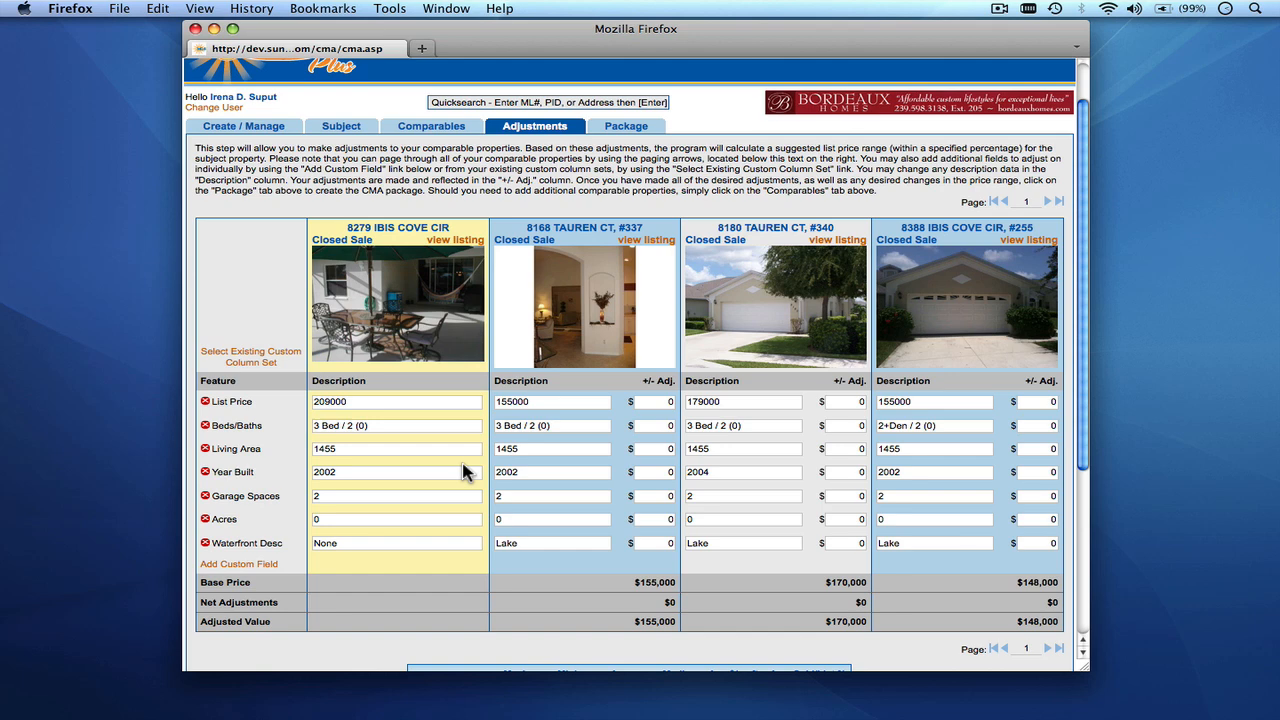
# Step: Add a custom field named Extended lanai to the feature list
pyautogui.click(259, 568)
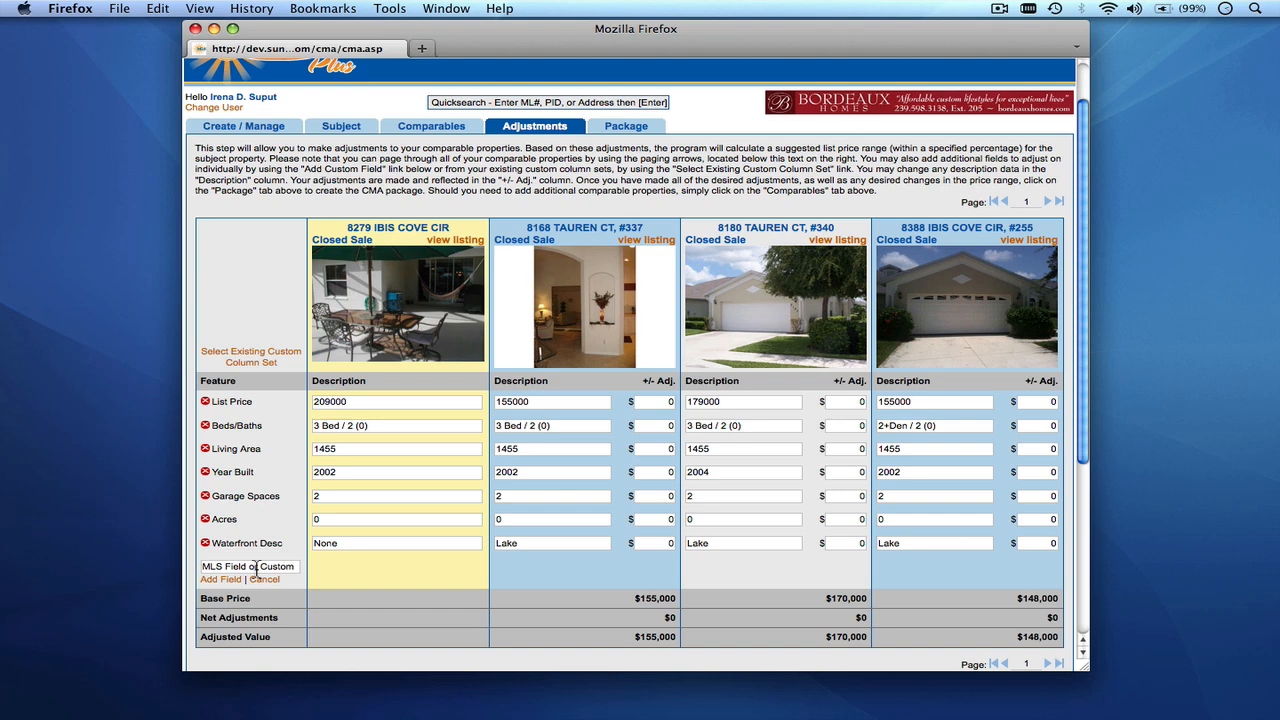
pyautogui.click(256, 567)
pyautogui.write('Extended lanai')
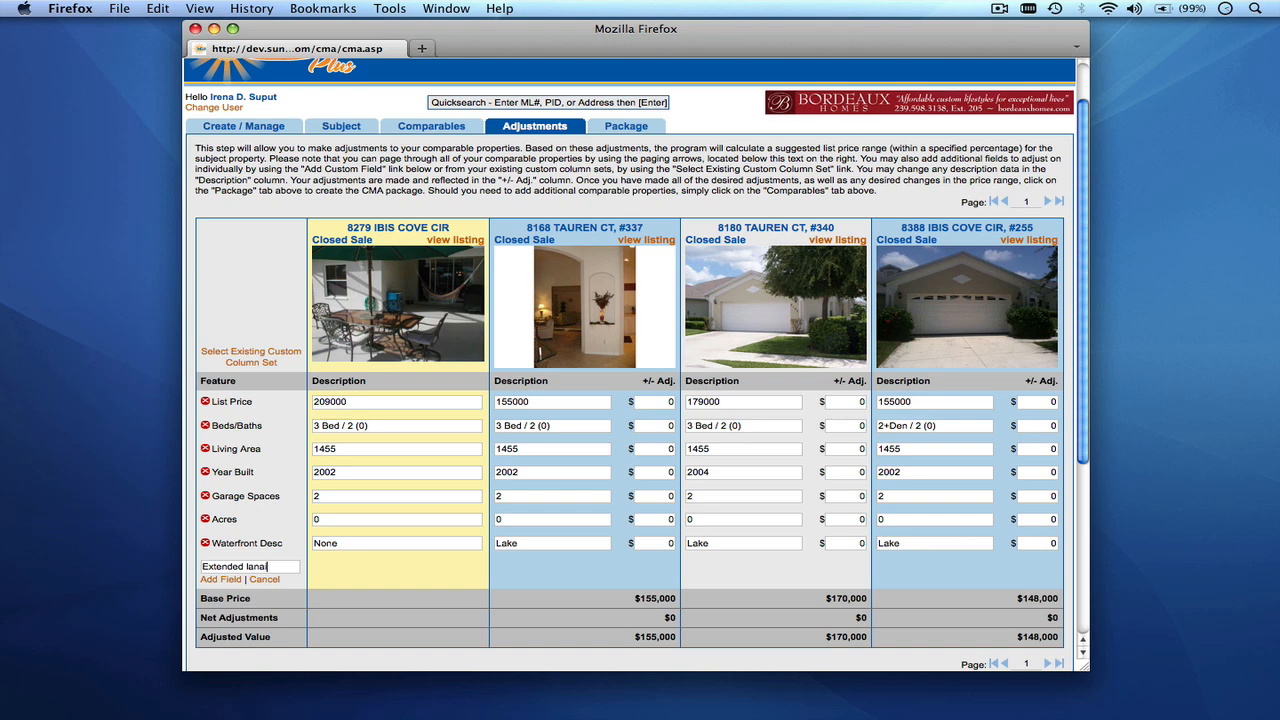
pyautogui.click(221, 579)
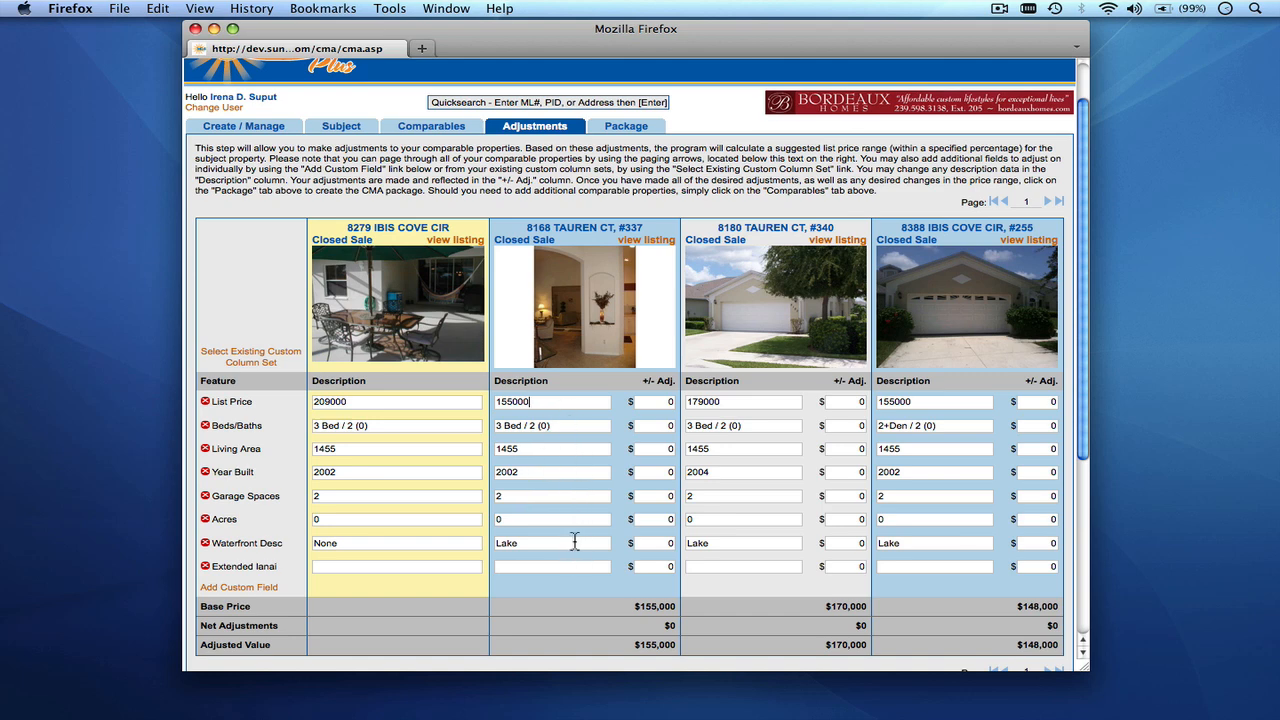
# Step: Adjust the first comparable by 1000 for Beds/Baths, -2000 for Living Area and 1500 for Year Built
pyautogui.click(665, 428)
pyautogui.write('1000')
pyautogui.click(664, 452)
pyautogui.write('-2000')
pyautogui.click(663, 479)
pyautogui.write('1500')
pyautogui.press('Tab')
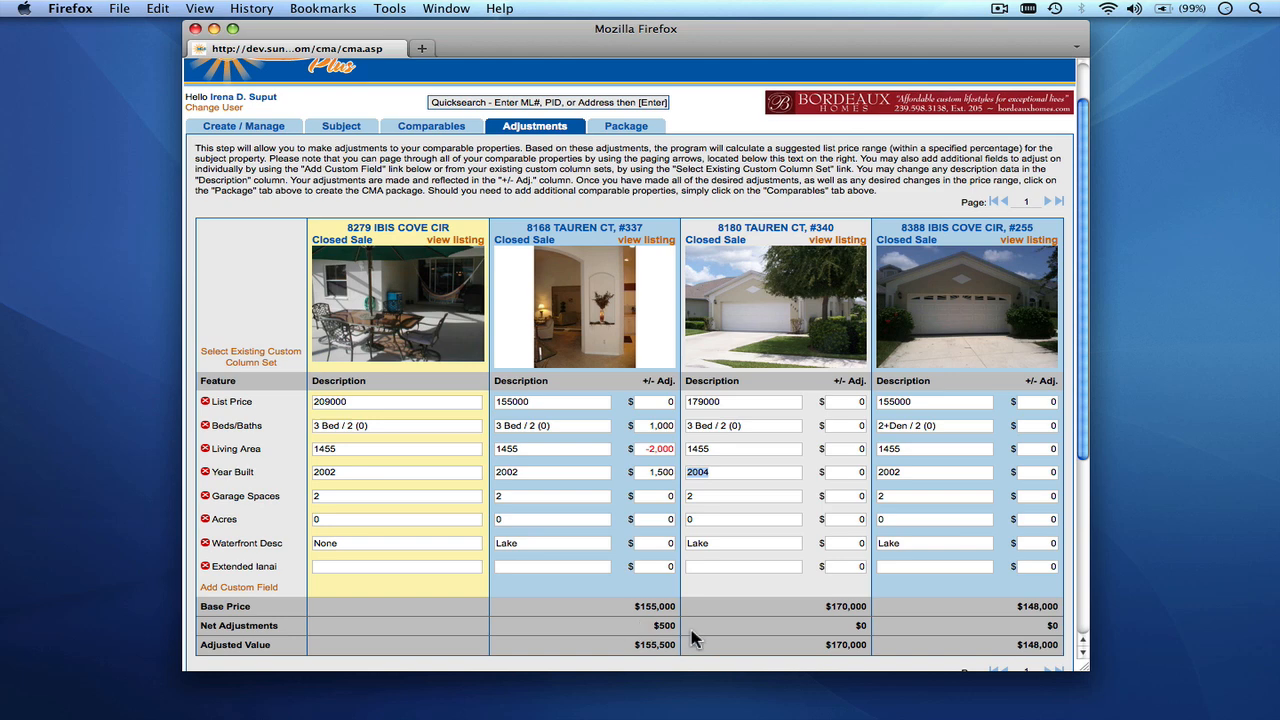
# Step: Fill in Extended lanai: Yes for the subject, No with a -1500 adjustment for the first comparable, and Yes for the second
pyautogui.scroll(-1, 675, 627)
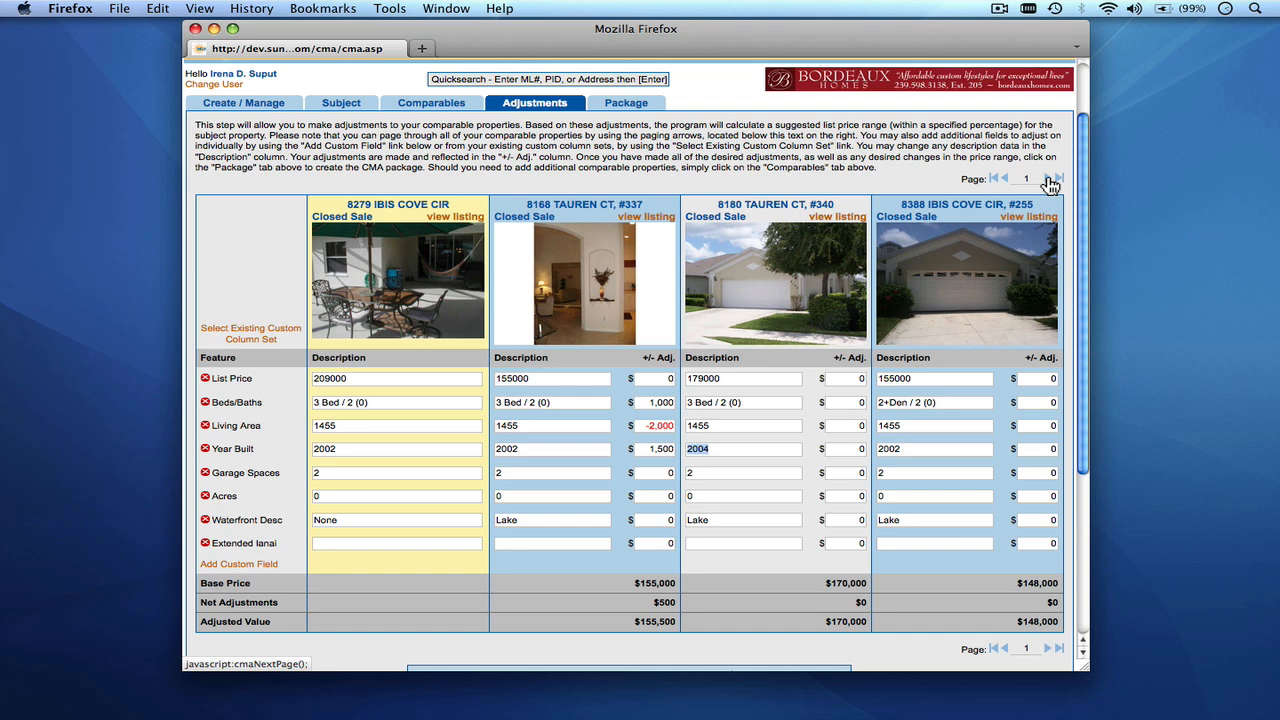
pyautogui.click(443, 546)
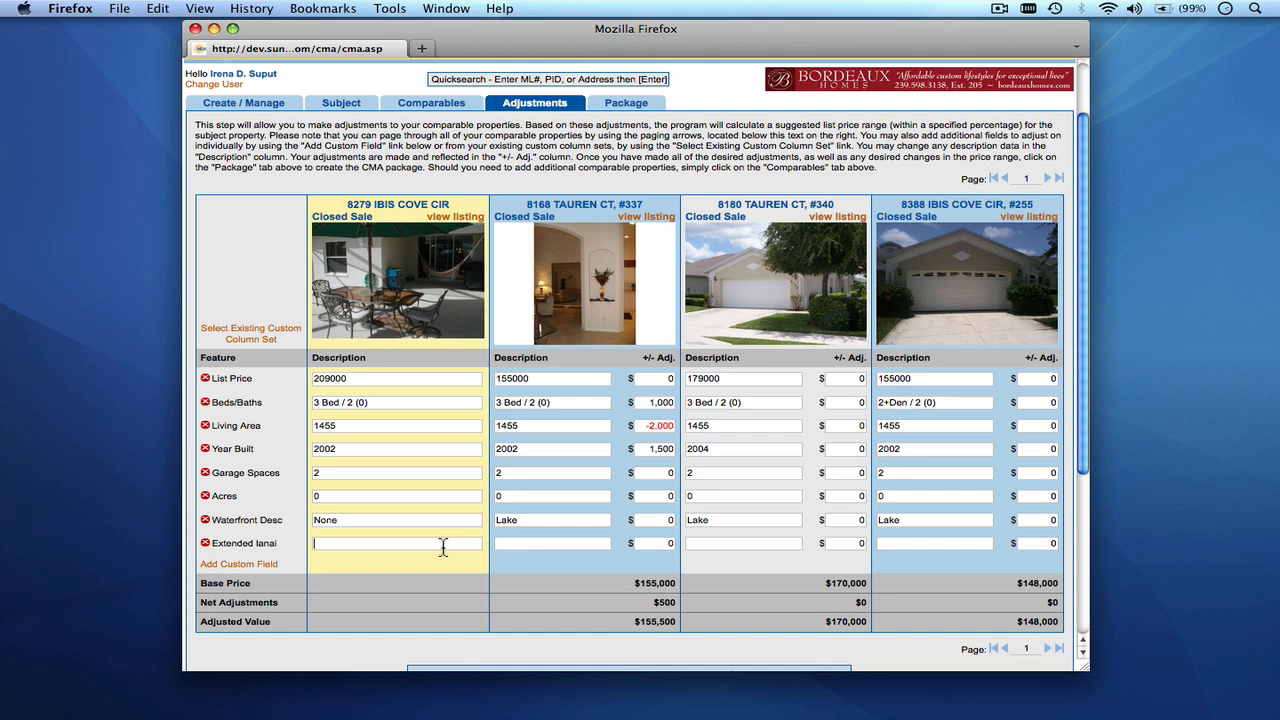
pyautogui.click(443, 546)
pyautogui.write('Yes')
pyautogui.write('No')
pyautogui.press('Tab')
pyautogui.write('-1500')
pyautogui.press('Tab')
pyautogui.write('Yes')
# Step: On page 2, describe the manual-entry comparable with Beds/Baths 3/2, Living Area 1500 and Year Built 2001
pyautogui.click(1048, 650)
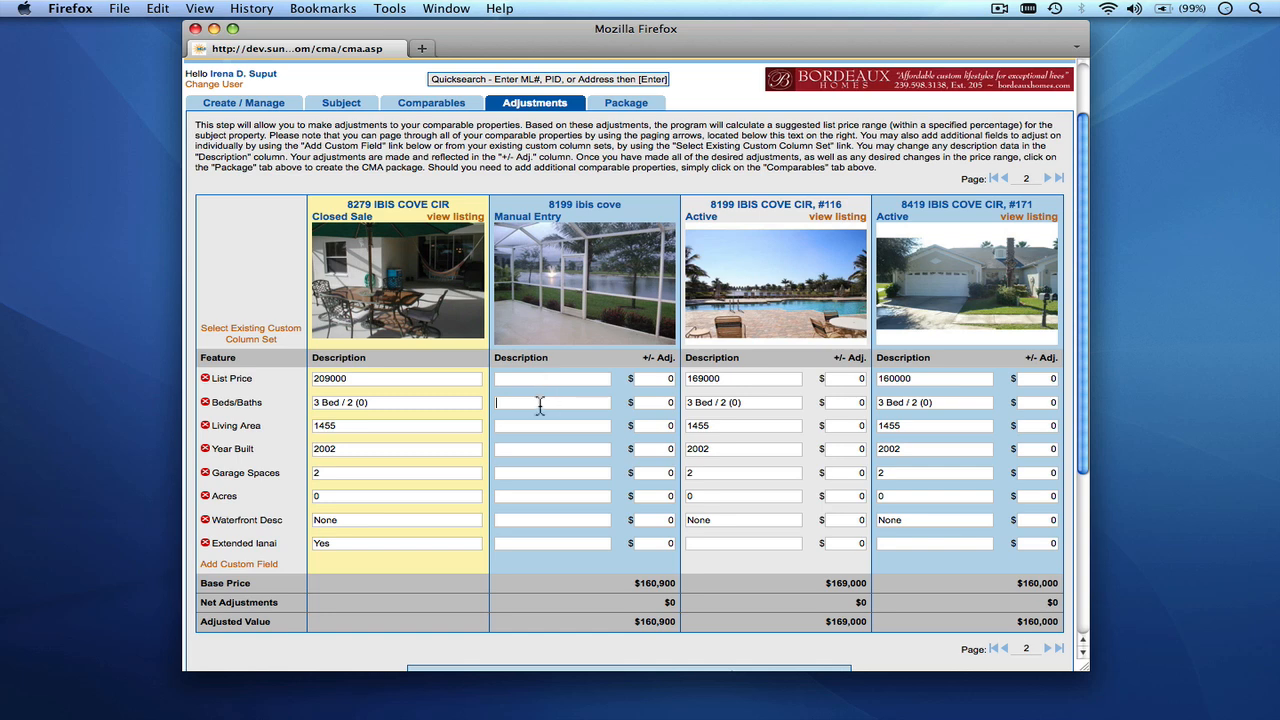
pyautogui.write('3/2')
pyautogui.write('1500')
pyautogui.write('2001')
pyautogui.click(642, 403)
pyautogui.click(649, 425)
# Step: Check the third page of comparables and examine the price statistics and suggested list price below the table
pyautogui.click(1050, 651)
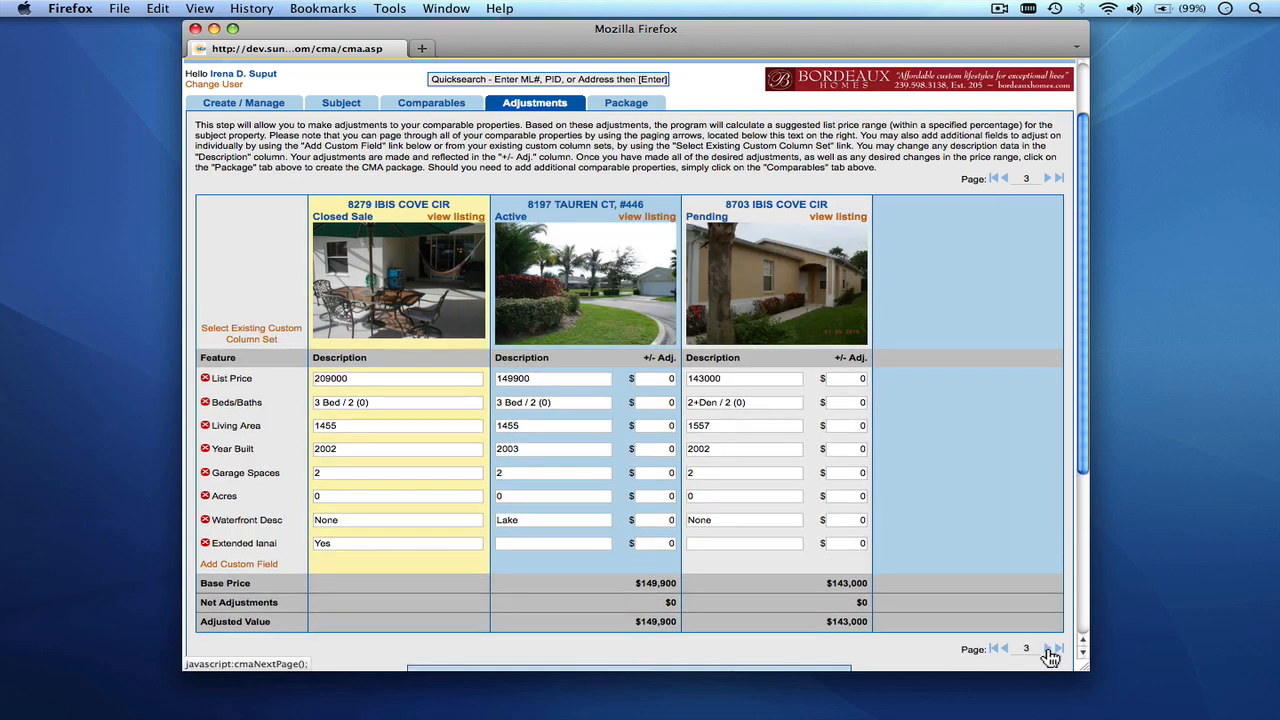
pyautogui.click(1006, 651)
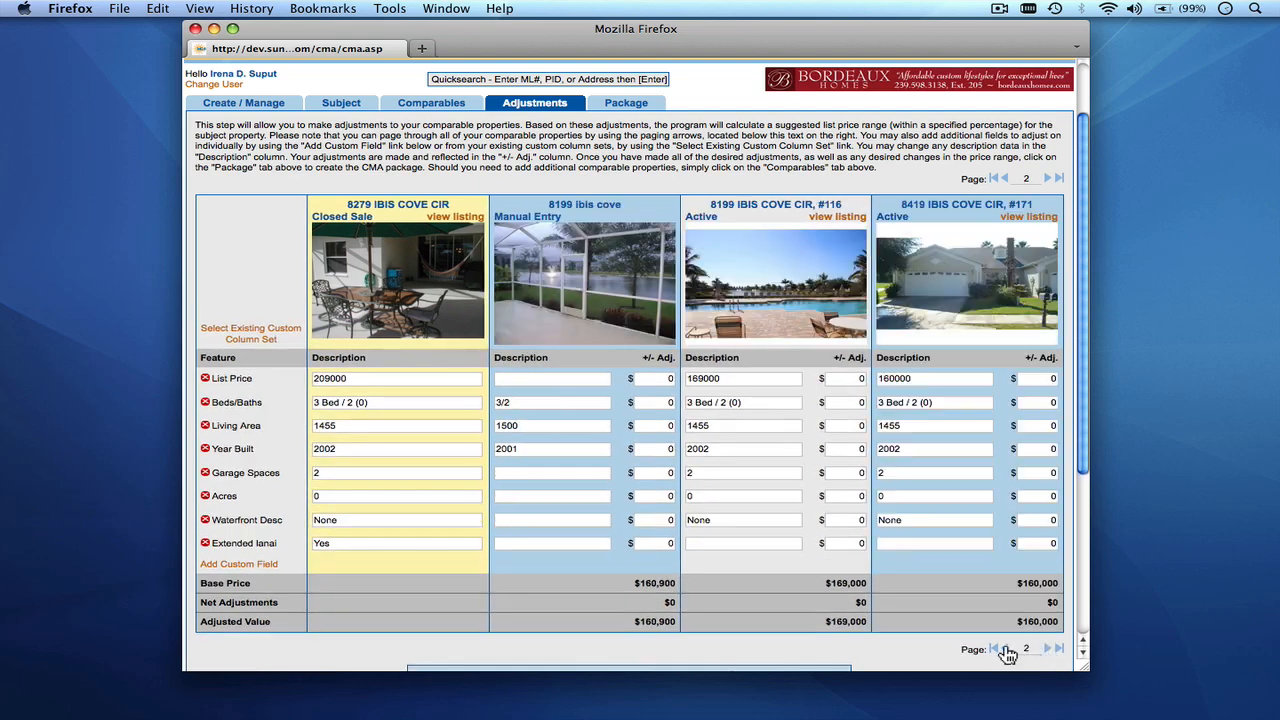
pyautogui.scroll(-4, 940, 562)
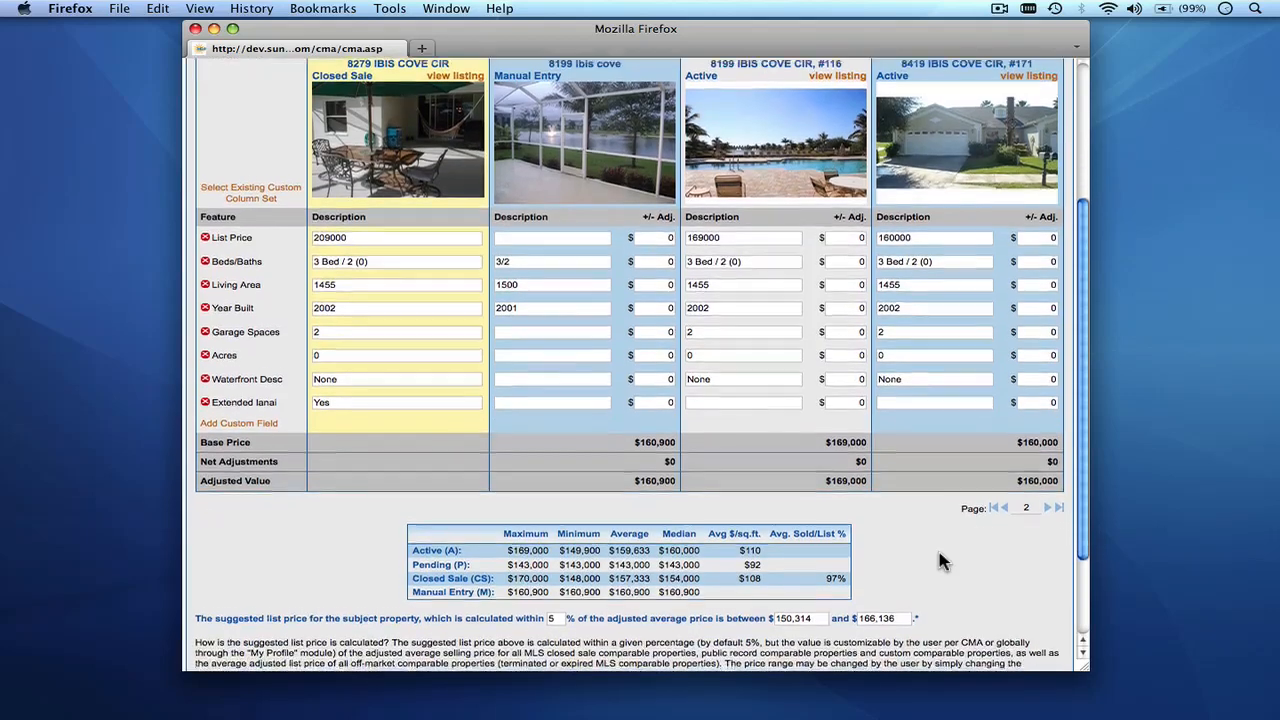
pyautogui.scroll(-2, 940, 562)
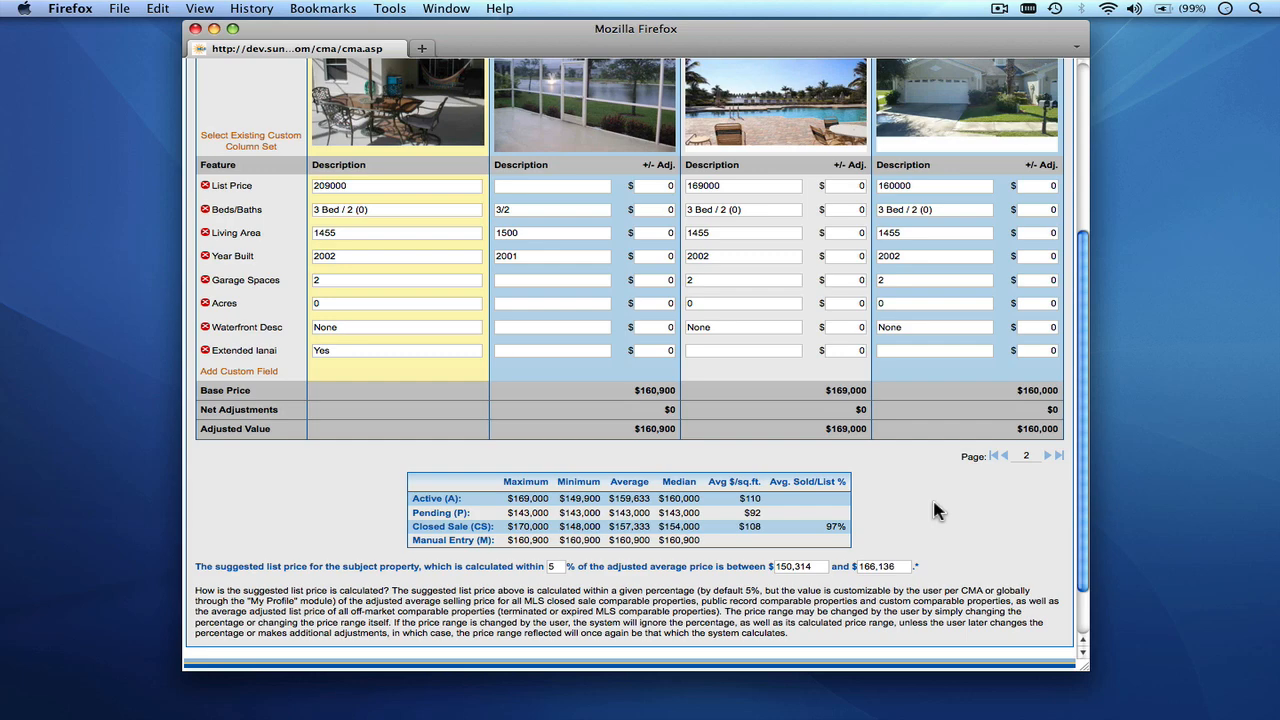
pyautogui.scroll(-2, 937, 511)
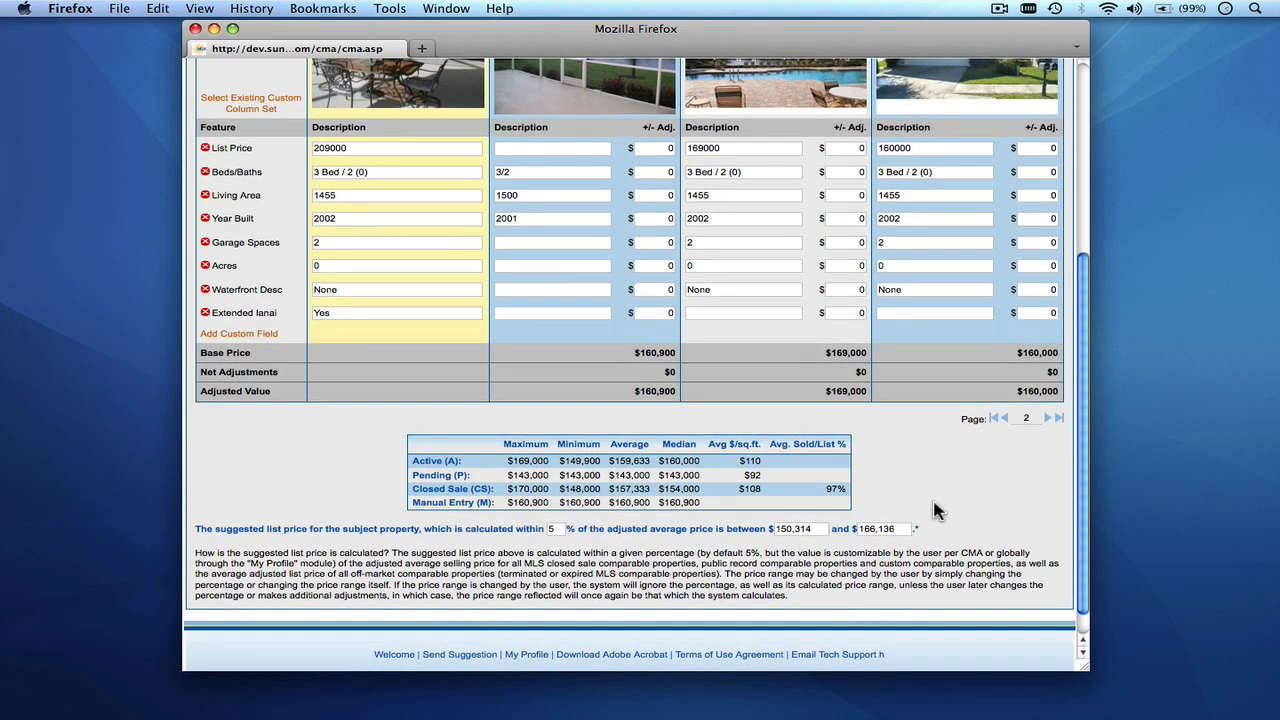
pyautogui.scroll(-2, 937, 511)
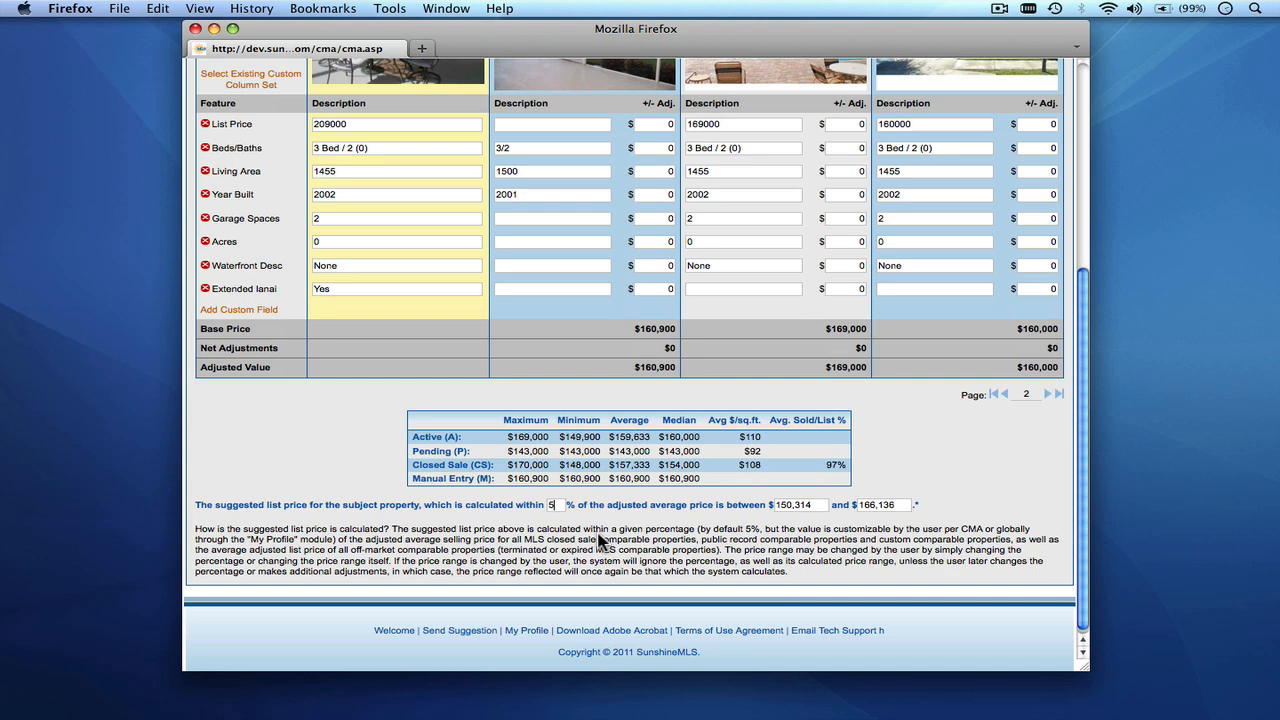
# Step: Set the suggested list price percentage to 3%
pyautogui.click(556, 505)
pyautogui.press('BackSpace')
pyautogui.write('3')
pyautogui.press('Tab')
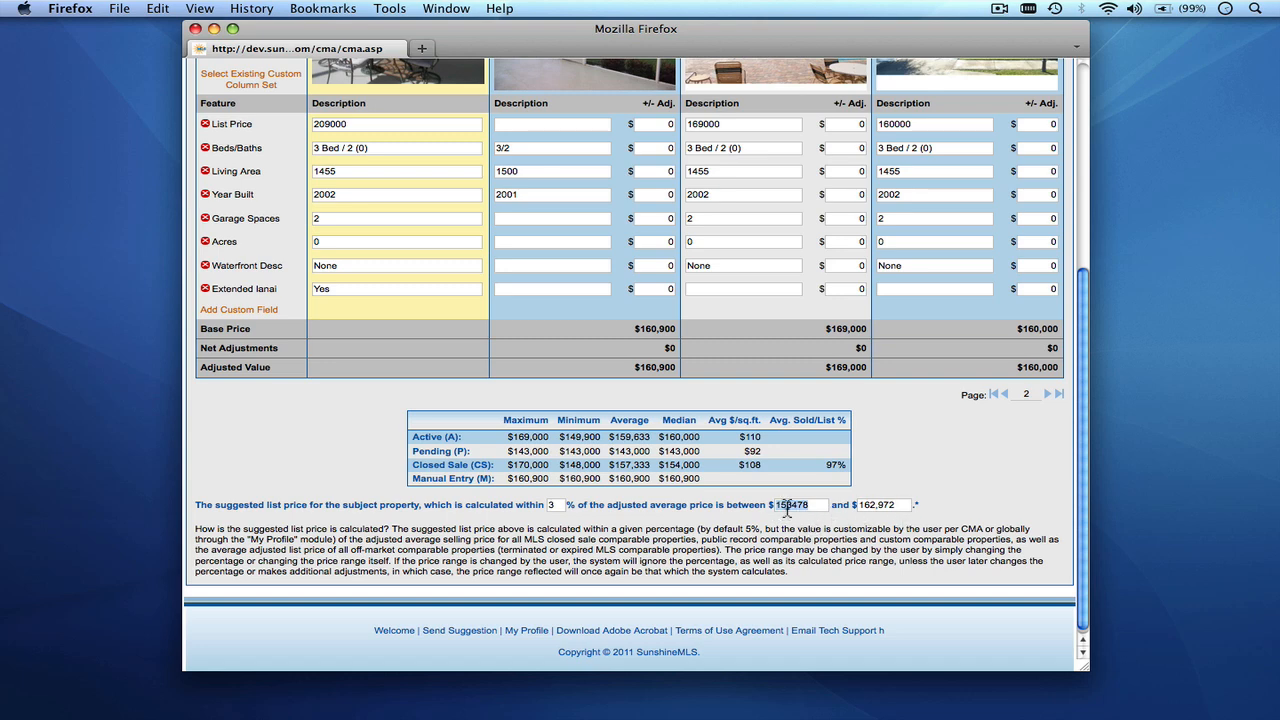
pyautogui.click(941, 508)
# Step: Manually set the suggested list price range to 153,000 through 162,000
pyautogui.click(818, 506)
pyautogui.press('BackSpace')
pyautogui.press('BackSpace')
pyautogui.press('BackSpace')
pyautogui.write('000')
pyautogui.press('Tab')
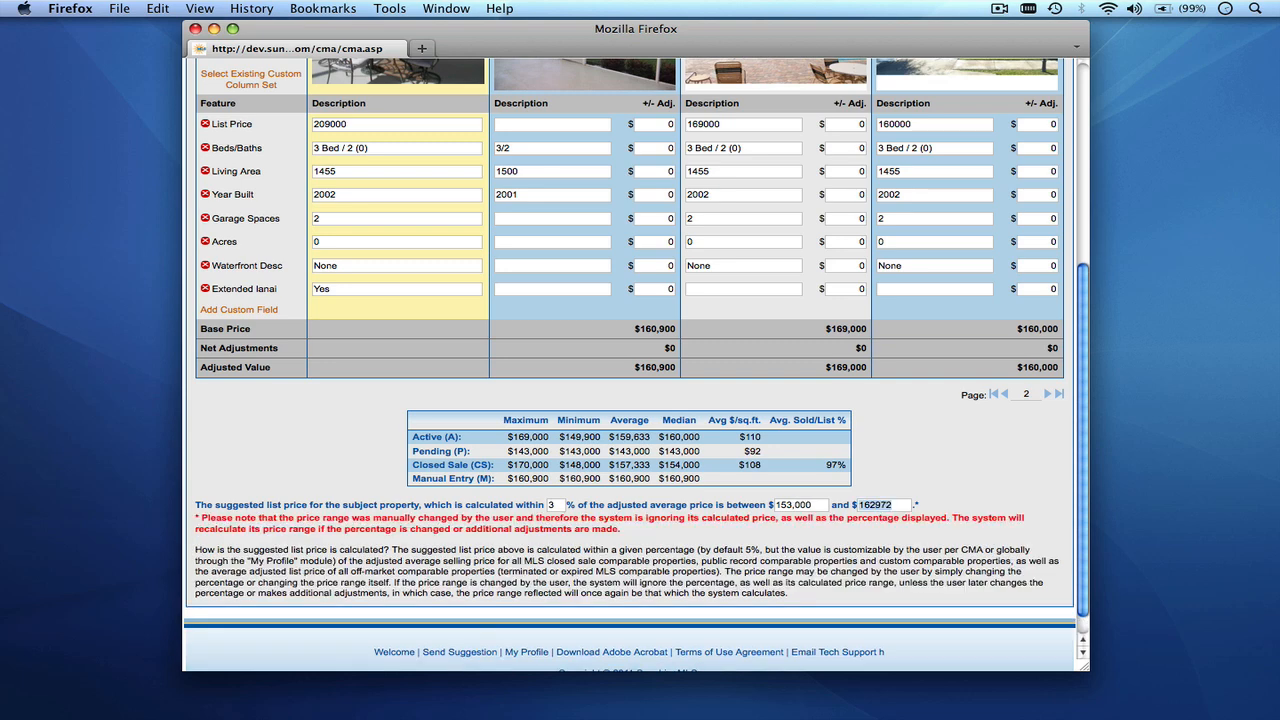
pyautogui.press('Right')
pyautogui.press('BackSpace')
pyautogui.press('BackSpace')
pyautogui.press('BackSpace')
pyautogui.write('000')
pyautogui.press('Tab')
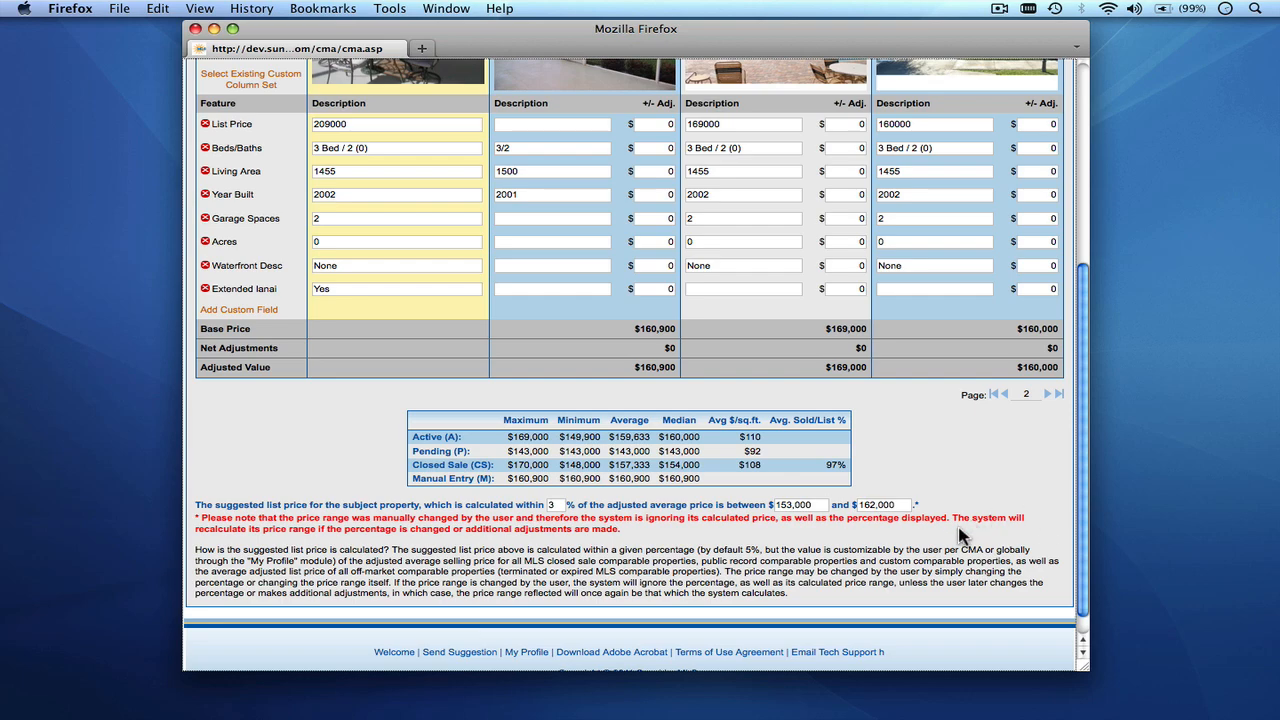
pyautogui.scroll(5, 957, 536)
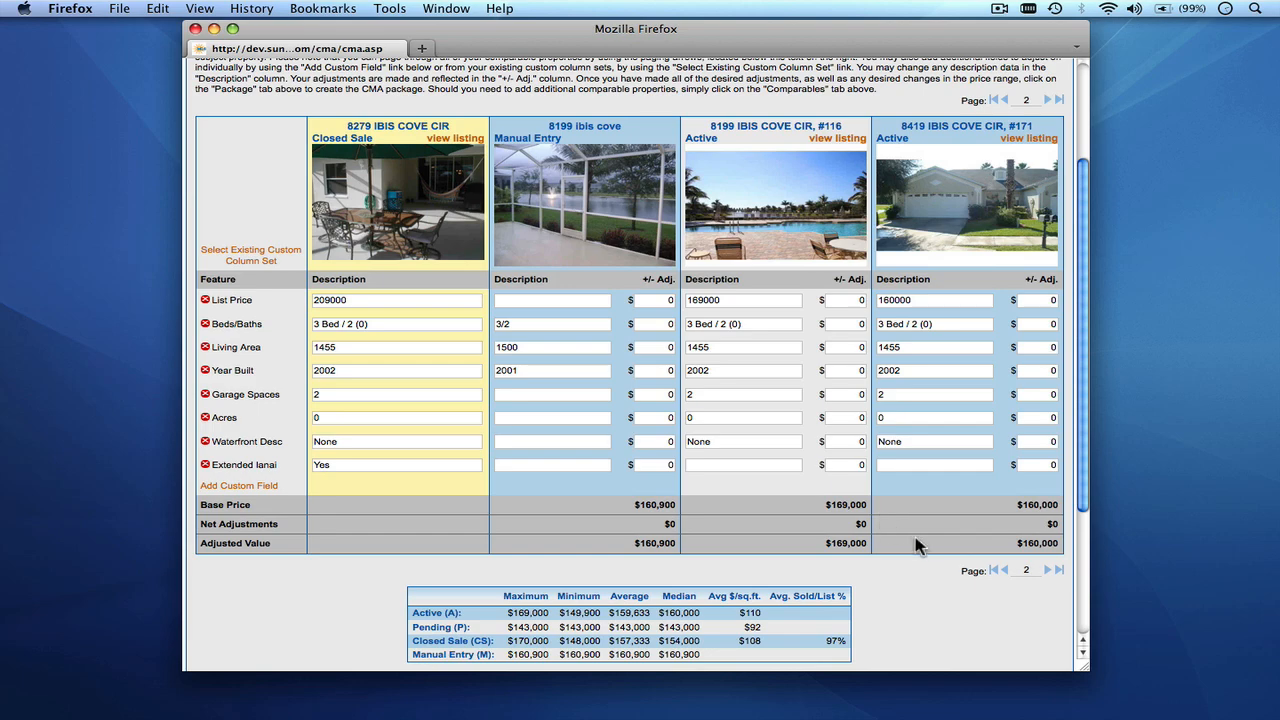
pyautogui.scroll(-3, 912, 545)
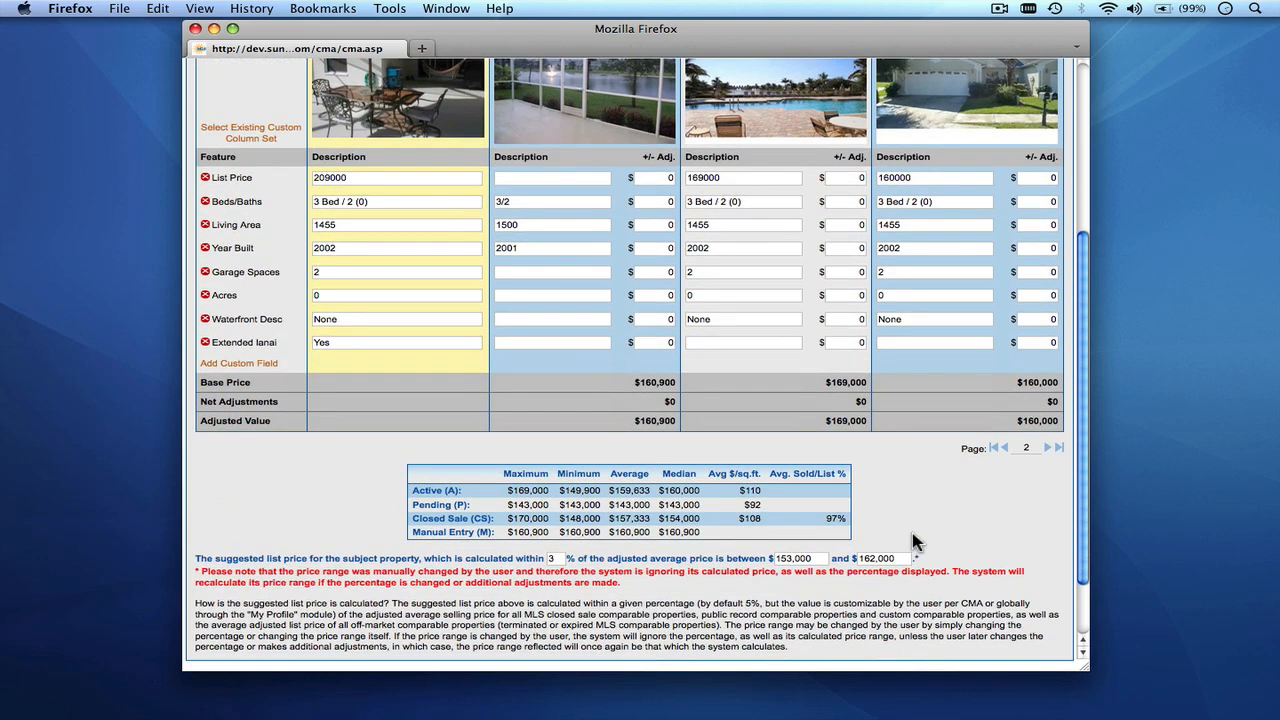
pyautogui.scroll(2, 915, 545)
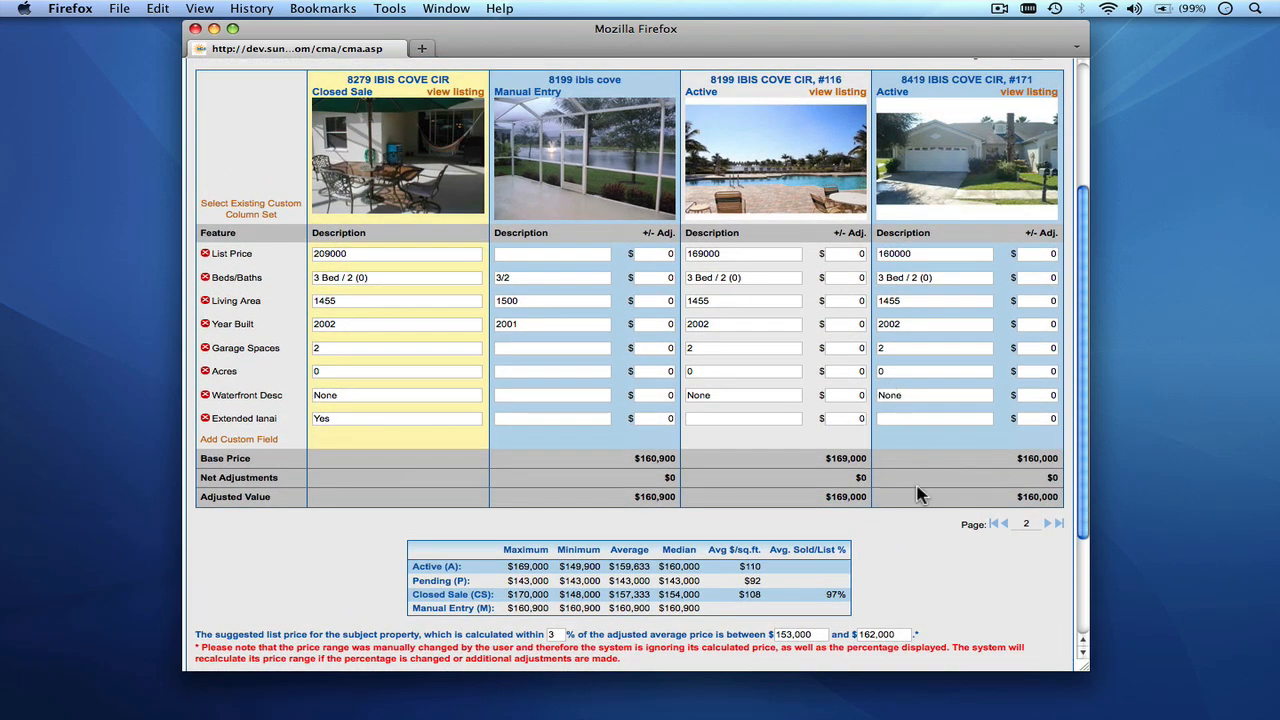
pyautogui.scroll(-2, 920, 496)
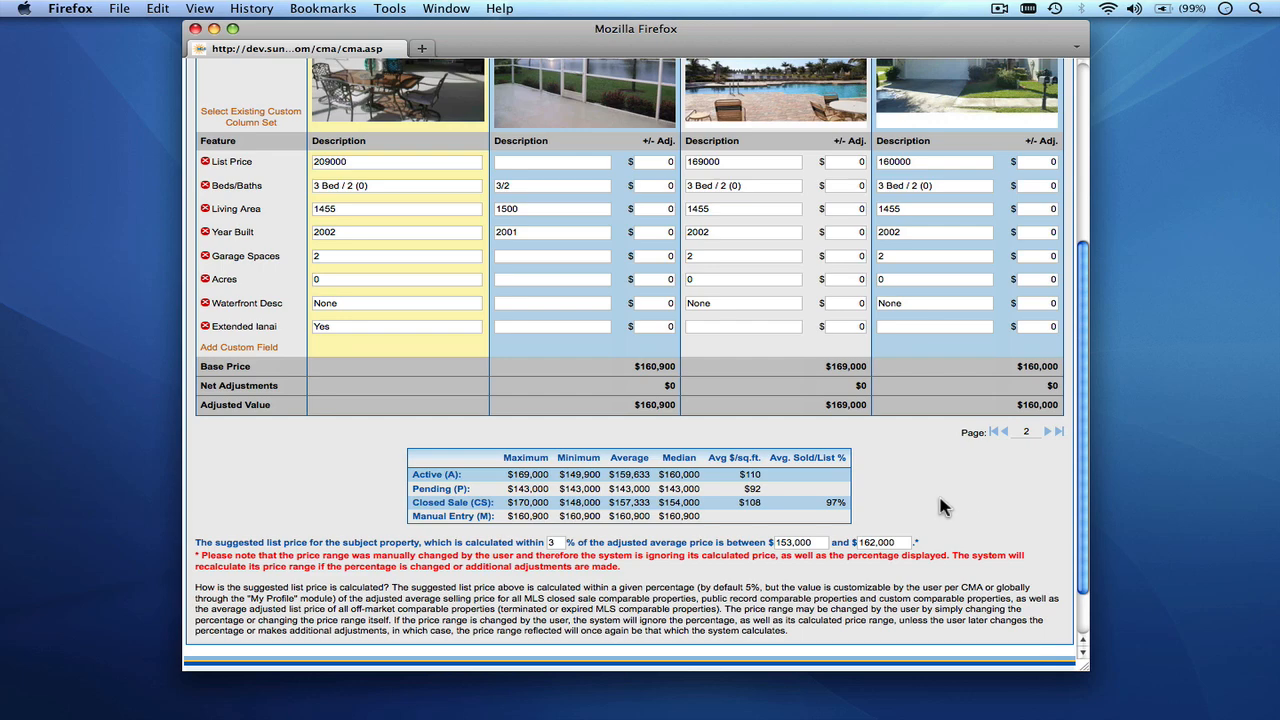
pyautogui.scroll(5, 940, 507)
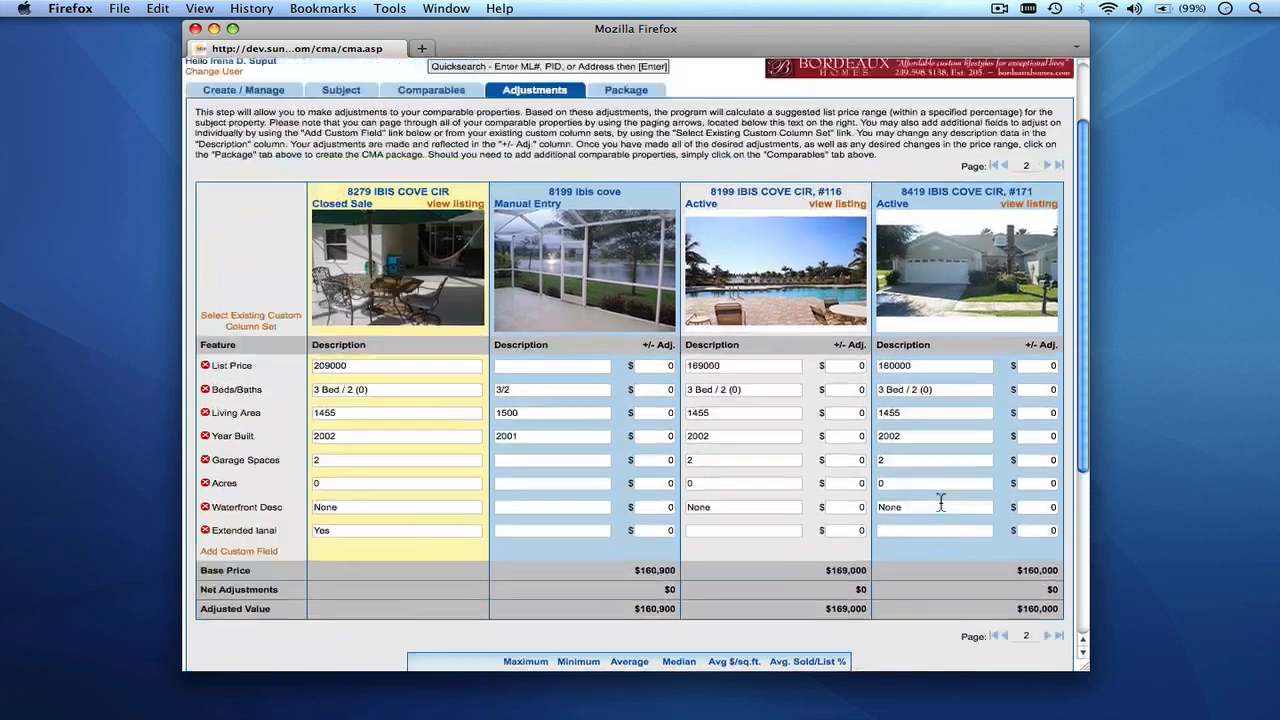